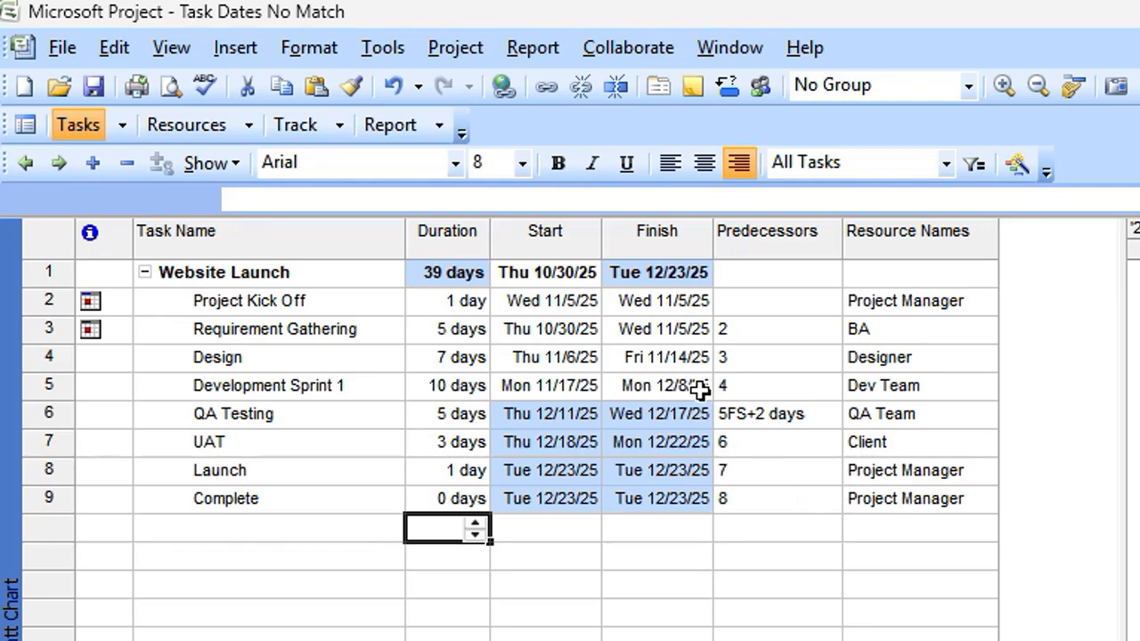
Check the project start date in Project Information, then save the Website Launch file.
{"action": "left_click", "coordinate": [469, 46]}
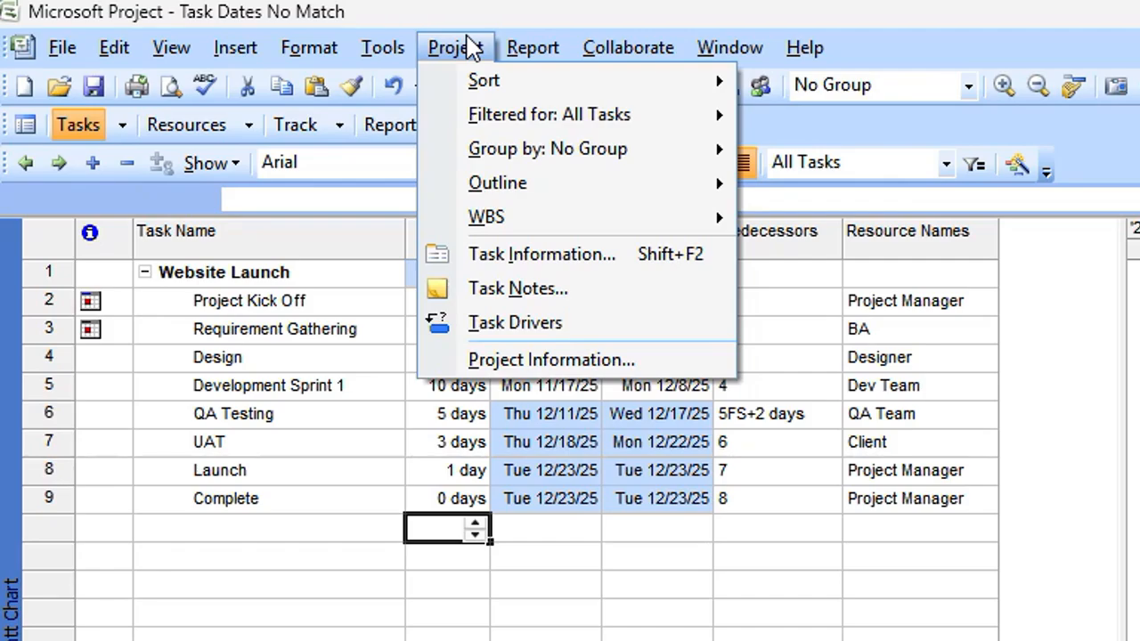
{"action": "left_click", "coordinate": [561, 361]}
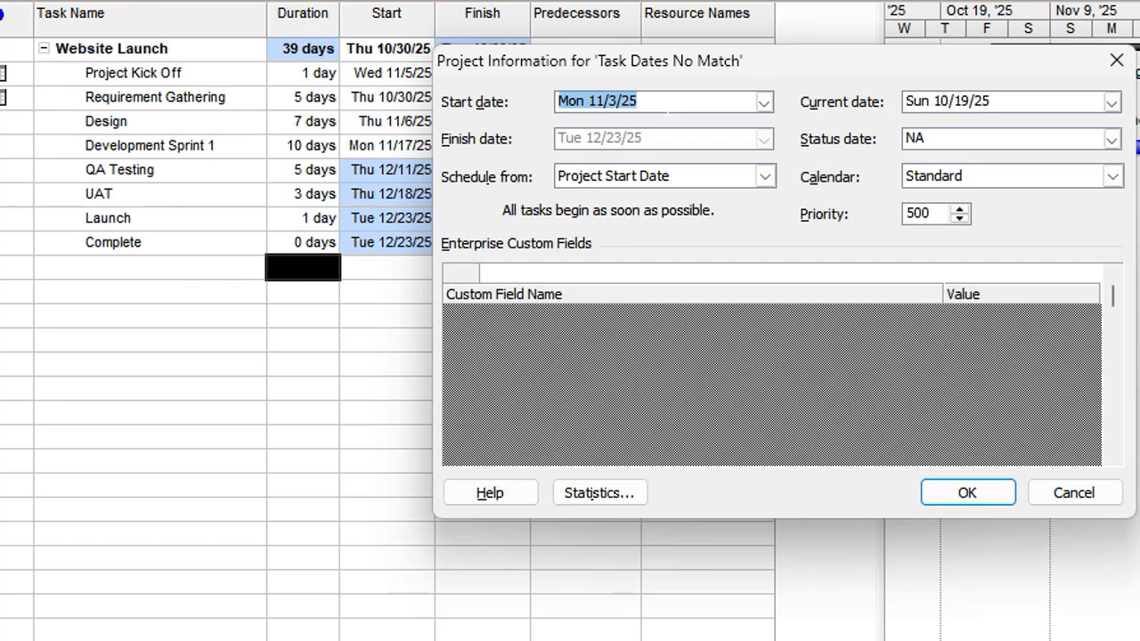
{"action": "left_click", "coordinate": [668, 105]}
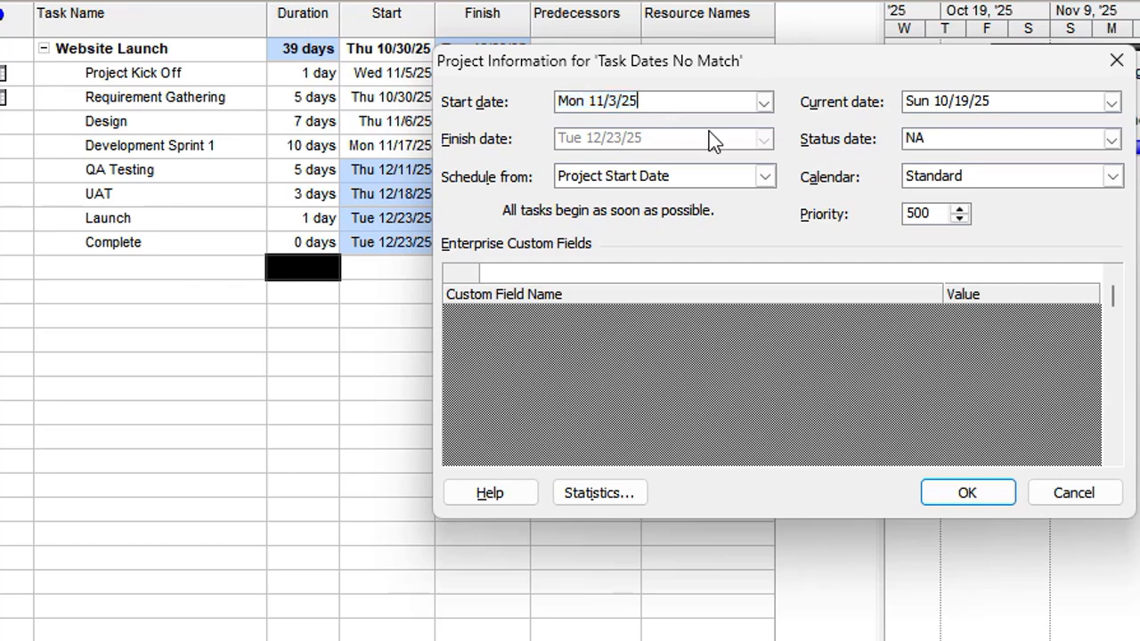
{"action": "left_click", "coordinate": [968, 494]}
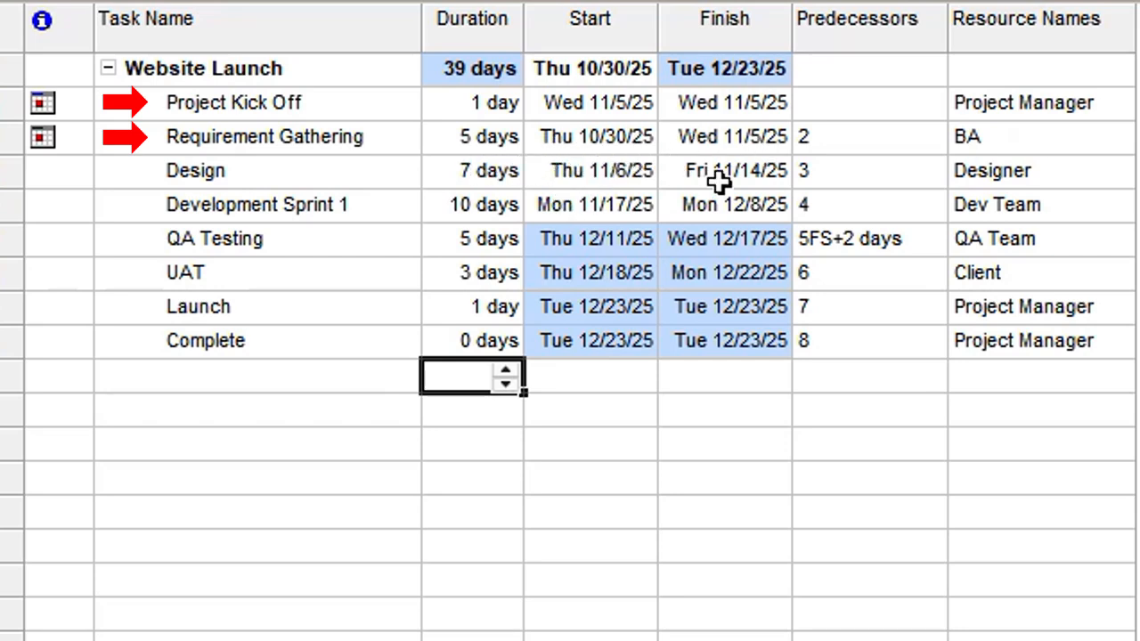
{"action": "key", "text": "alt+F4"}
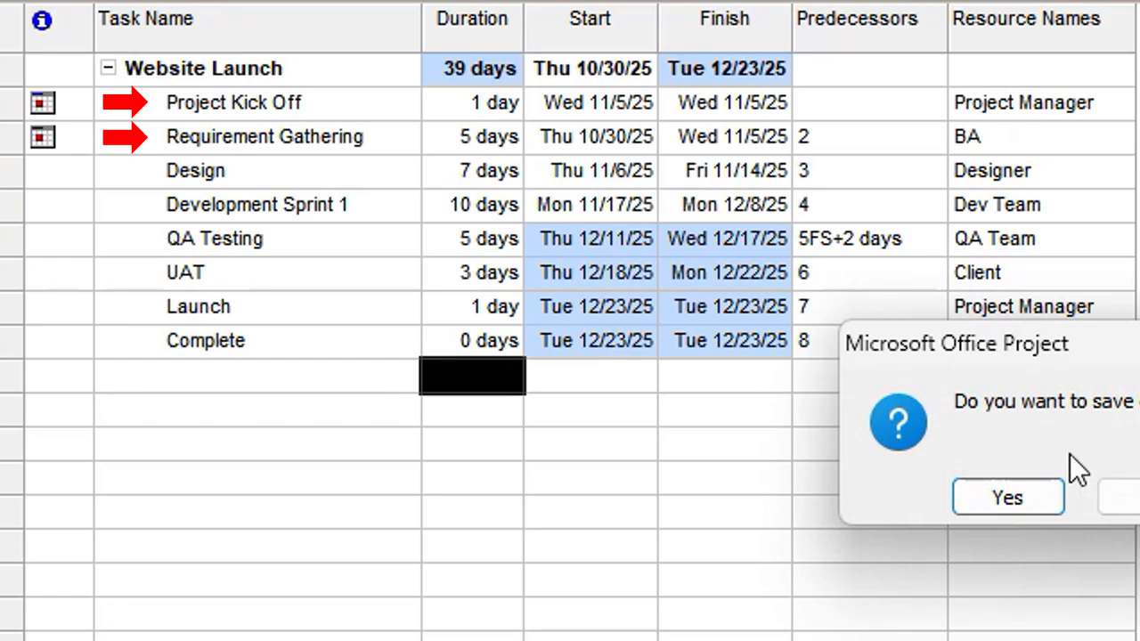
{"action": "left_click", "coordinate": [993, 506]}
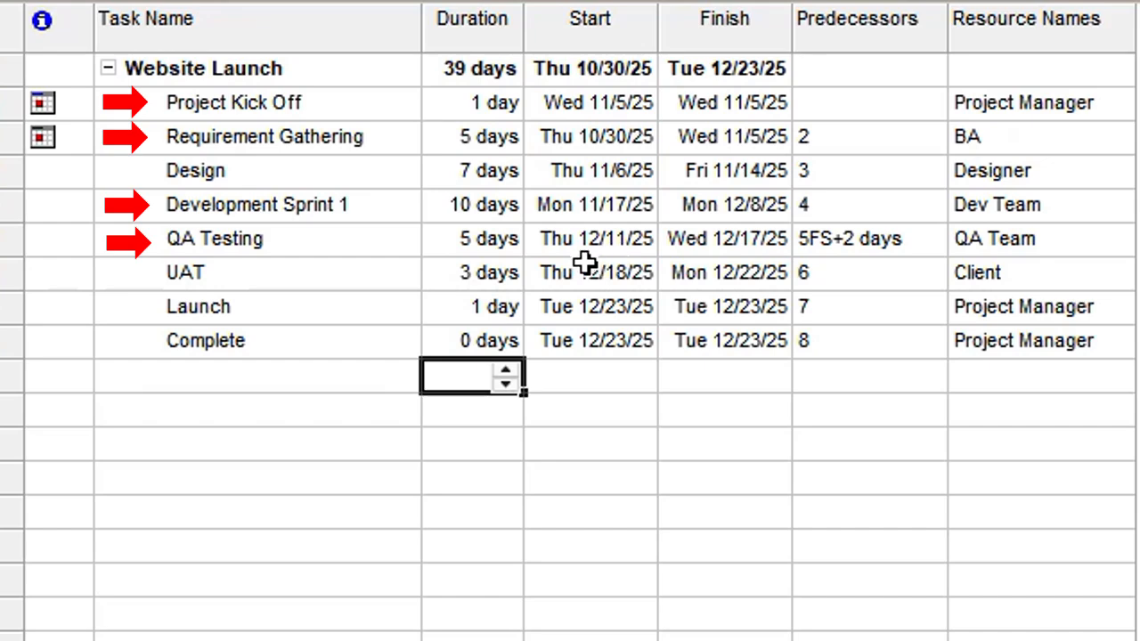
Change Project Kick Off's constraint to As Soon As Possible and clear its constraint date.
{"action": "double_click", "coordinate": [599, 102]}
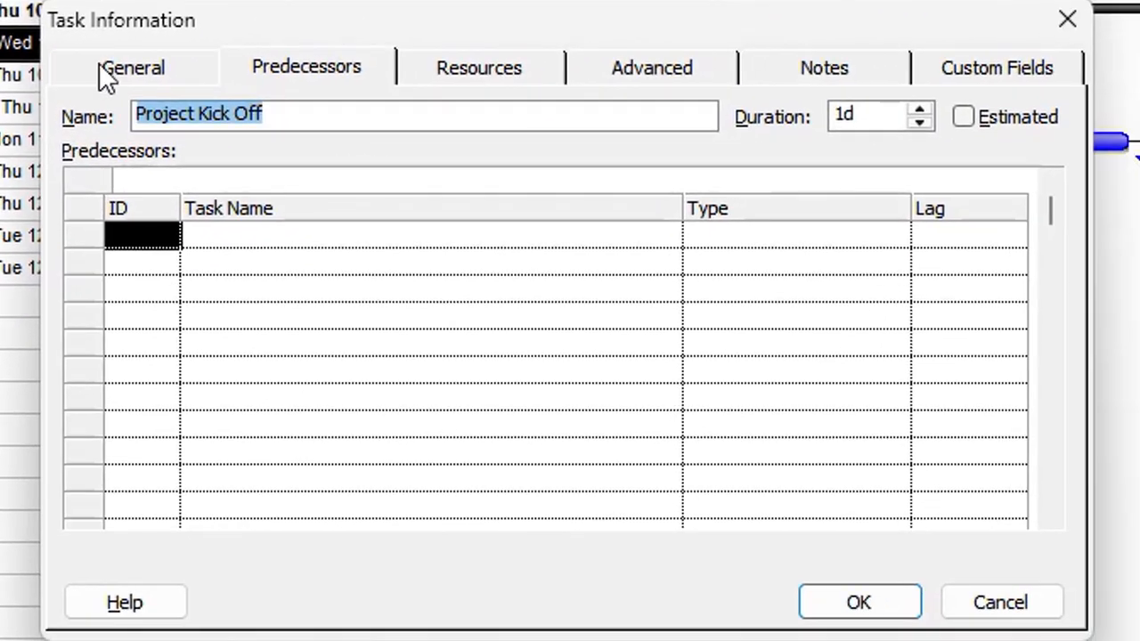
{"action": "left_click", "coordinate": [101, 70]}
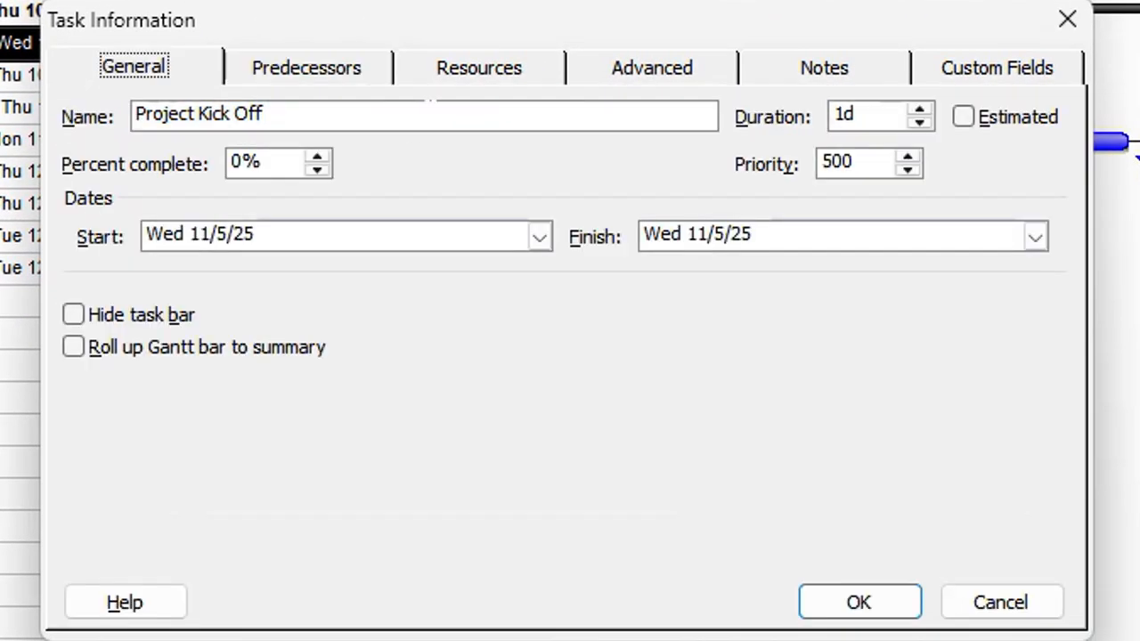
{"action": "left_click", "coordinate": [649, 70]}
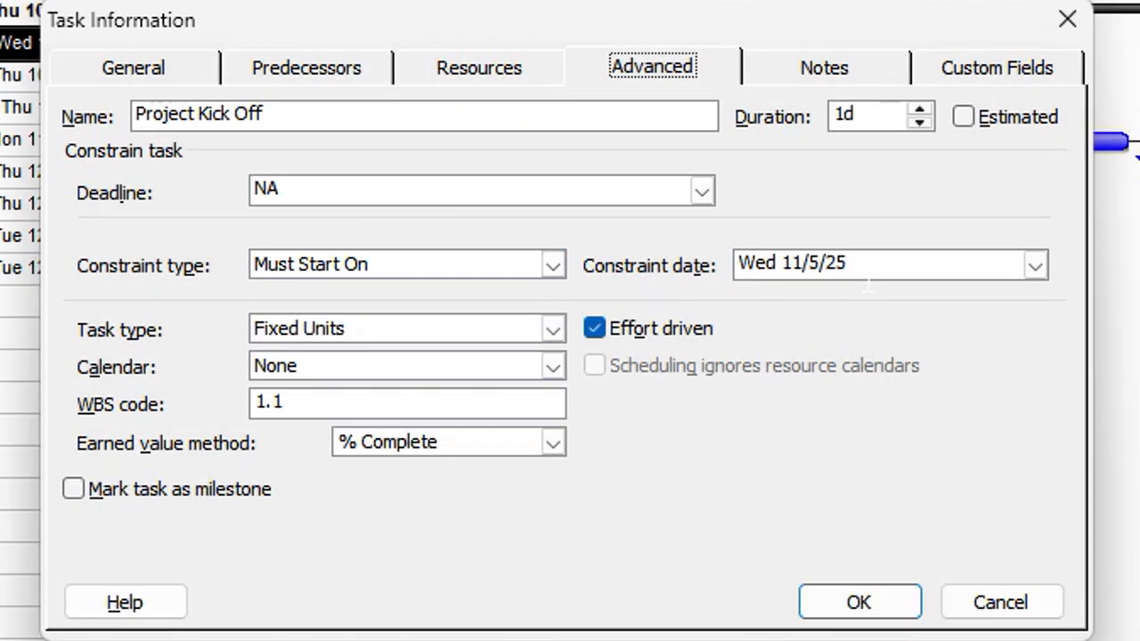
{"action": "left_click", "coordinate": [555, 264]}
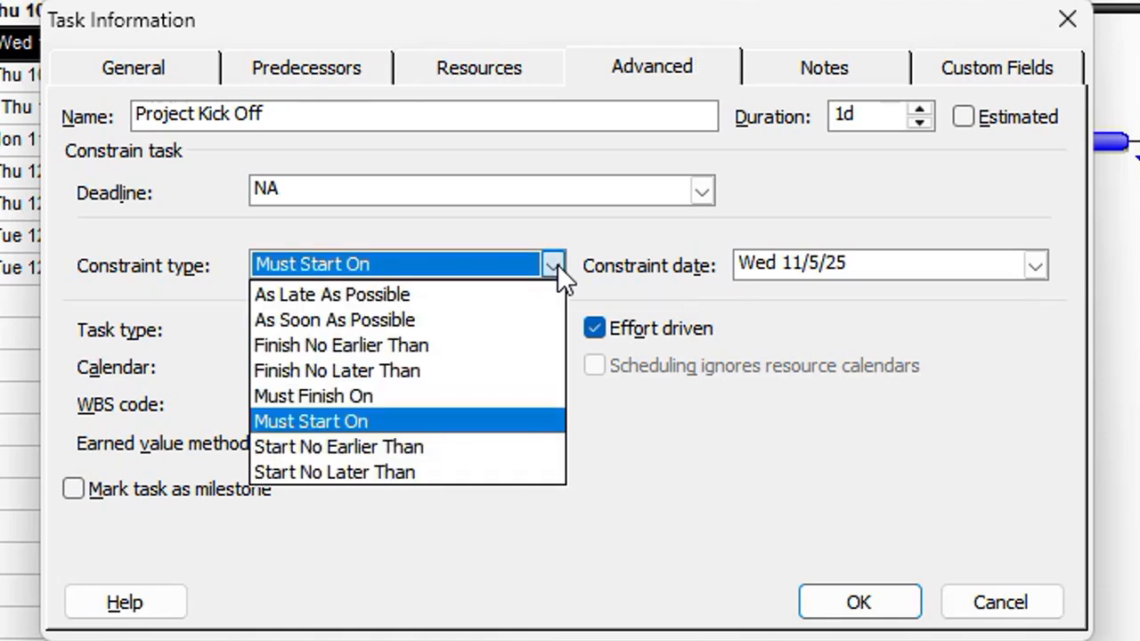
{"action": "left_click", "coordinate": [393, 322]}
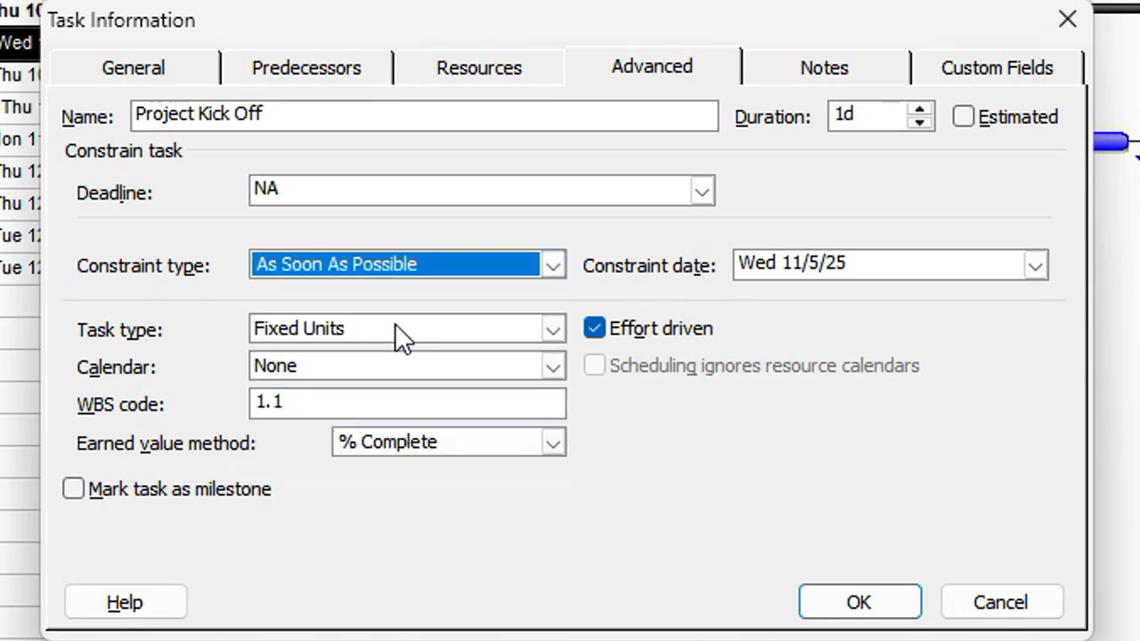
{"action": "left_click", "coordinate": [872, 259]}
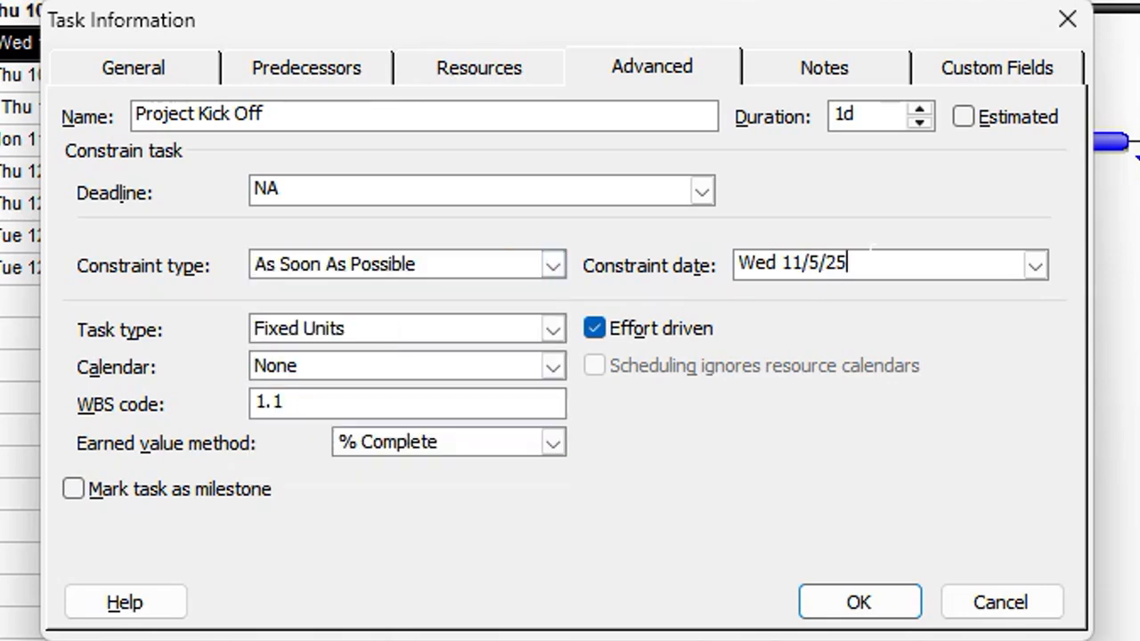
{"action": "key", "text": "BackSpace"}
{"action": "key", "text": "BackSpace"}
{"action": "key", "text": "BackSpace"}
{"action": "key", "text": "BackSpace"}
{"action": "key", "text": "BackSpace"}
{"action": "key", "text": "BackSpace"}
{"action": "key", "text": "BackSpace"}
{"action": "key", "text": "BackSpace"}
{"action": "key", "text": "BackSpace"}
{"action": "key", "text": "BackSpace"}
{"action": "key", "text": "BackSpace"}
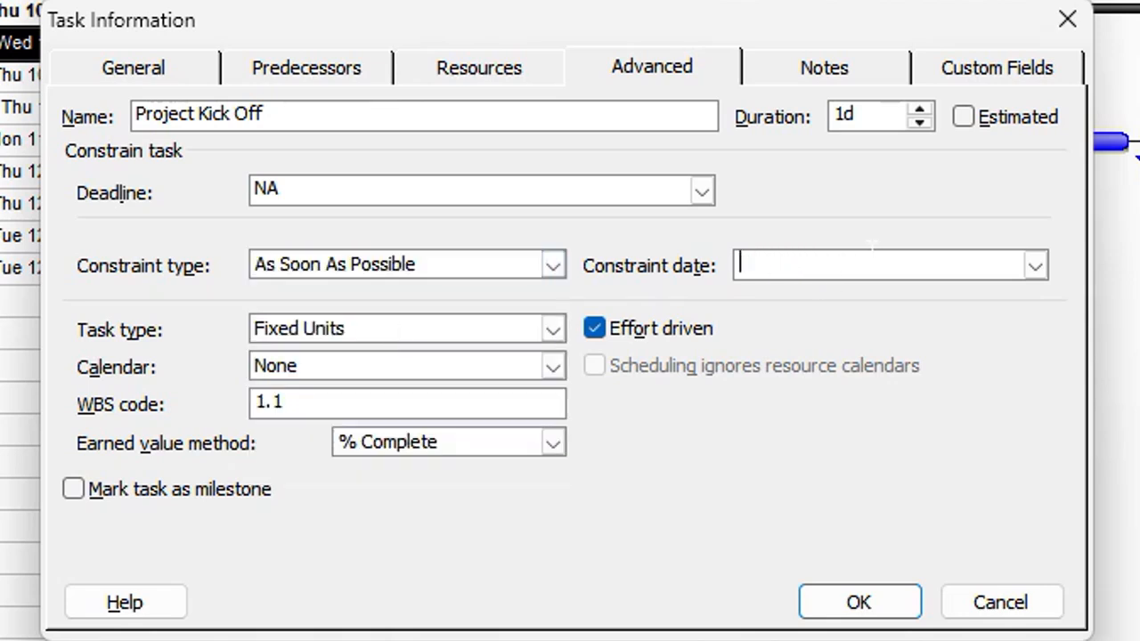
{"action": "left_click", "coordinate": [844, 606]}
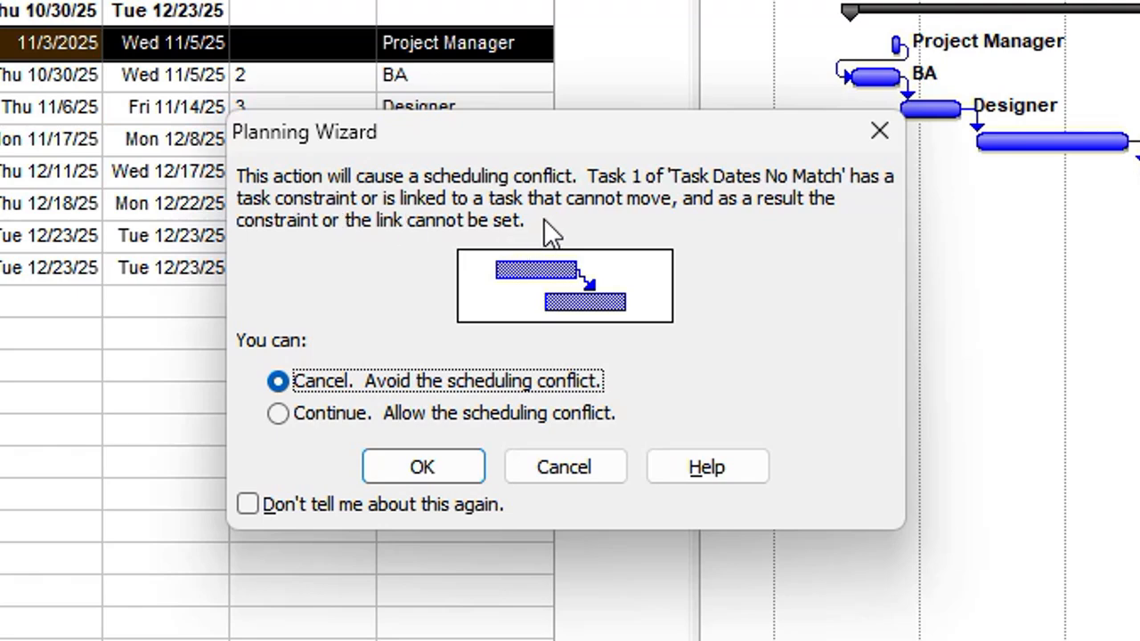
Allow the scheduling conflict in the Planning Wizard, leaving Project Kick Off on Mon 11/3/25.
{"action": "left_click", "coordinate": [278, 413]}
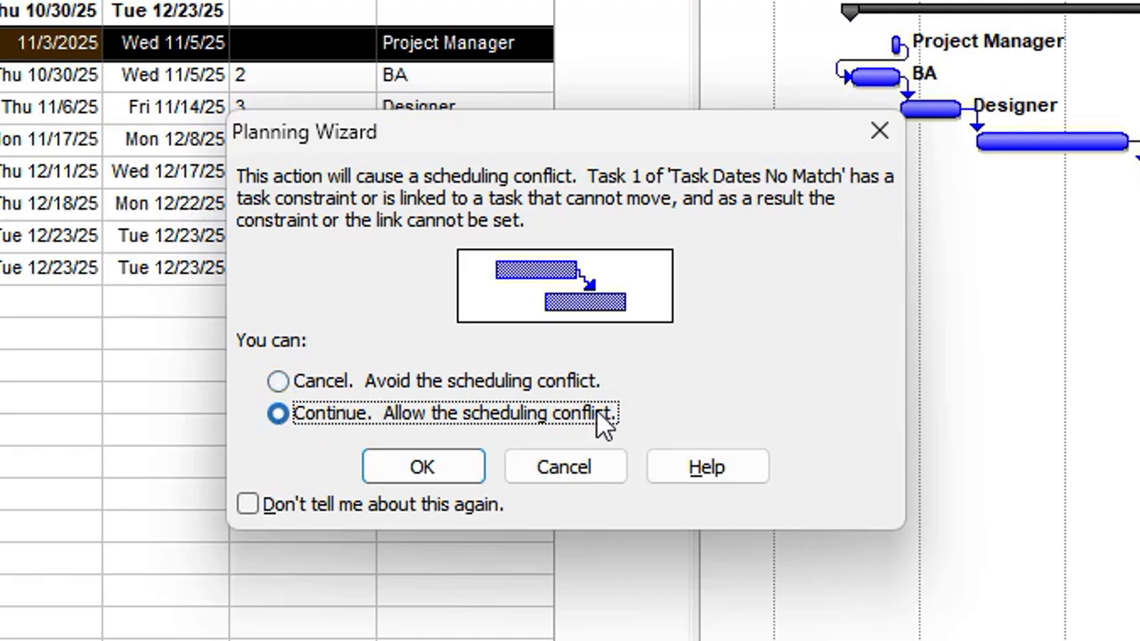
{"action": "left_click", "coordinate": [459, 469]}
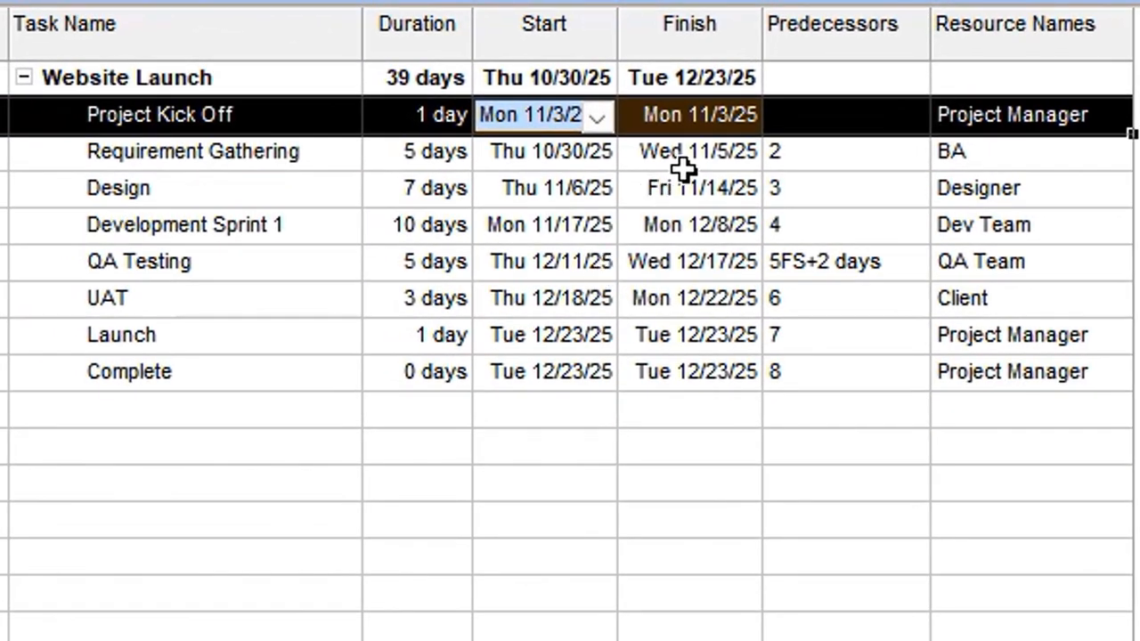
{"action": "left_click", "coordinate": [556, 138]}
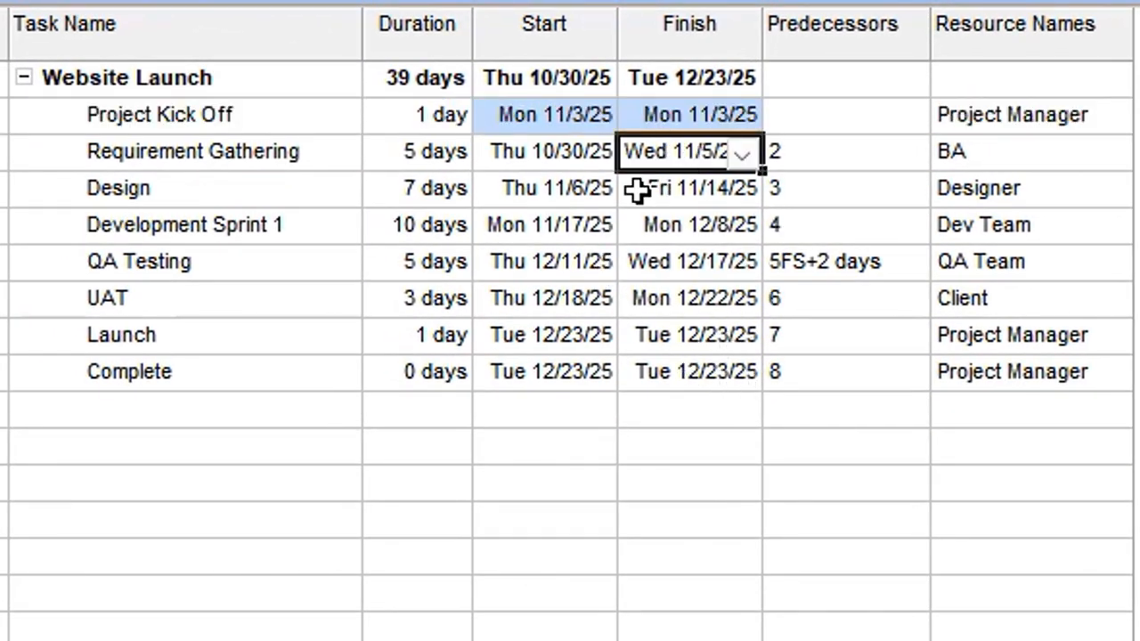
Review Requirement Gathering's dates, Project Kick Off predecessor and BA assignment at 100% units.
{"action": "left_click", "coordinate": [217, 153]}
{"action": "double_click", "coordinate": [222, 165]}
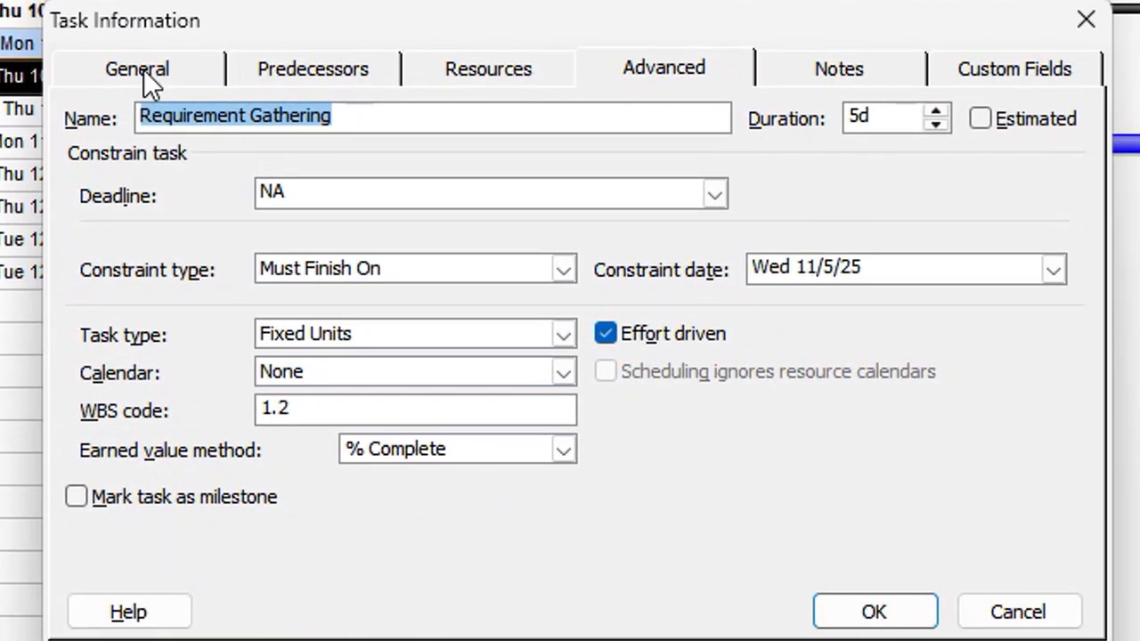
{"action": "left_click", "coordinate": [138, 71]}
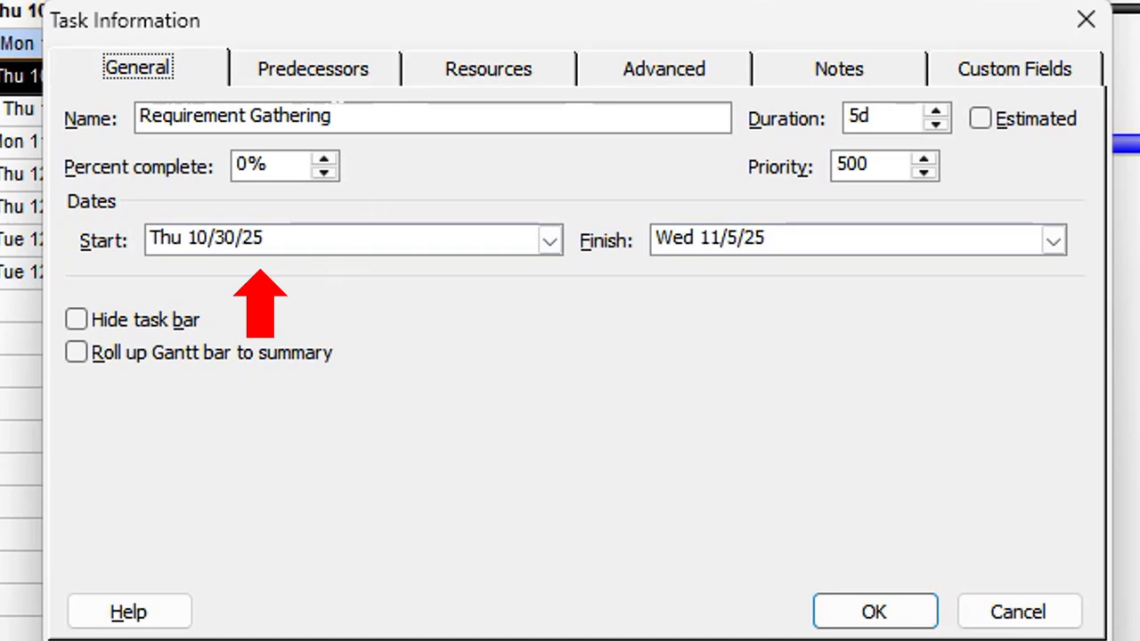
{"action": "left_click", "coordinate": [358, 79]}
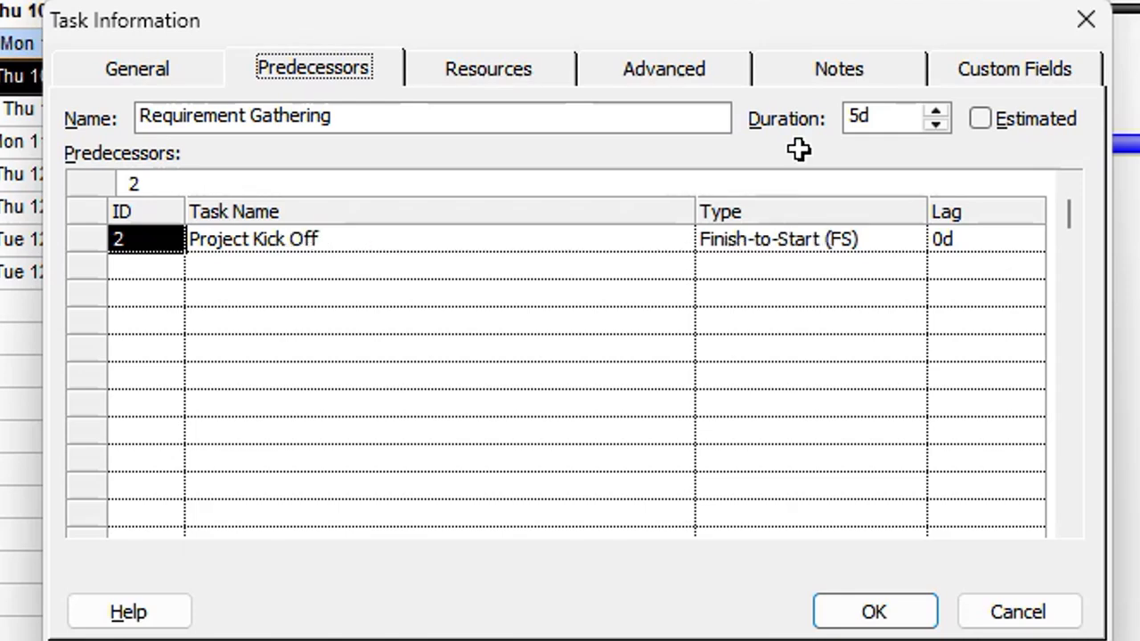
{"action": "left_click_drag", "start_coordinate": [720, 39], "coordinate": [361, 181]}
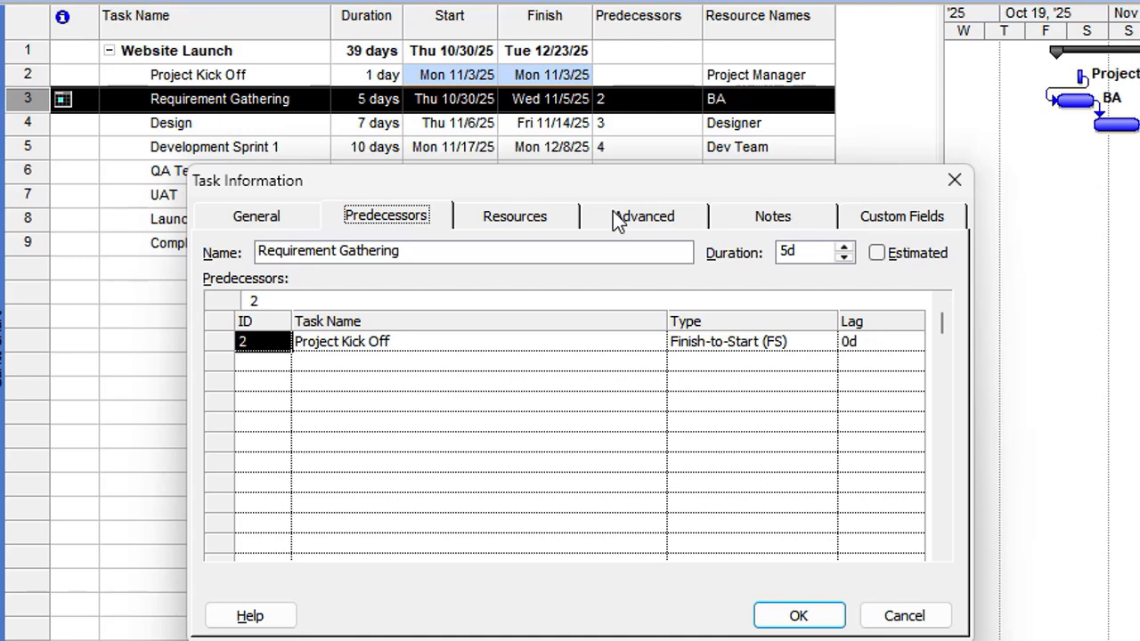
{"action": "left_click", "coordinate": [522, 220]}
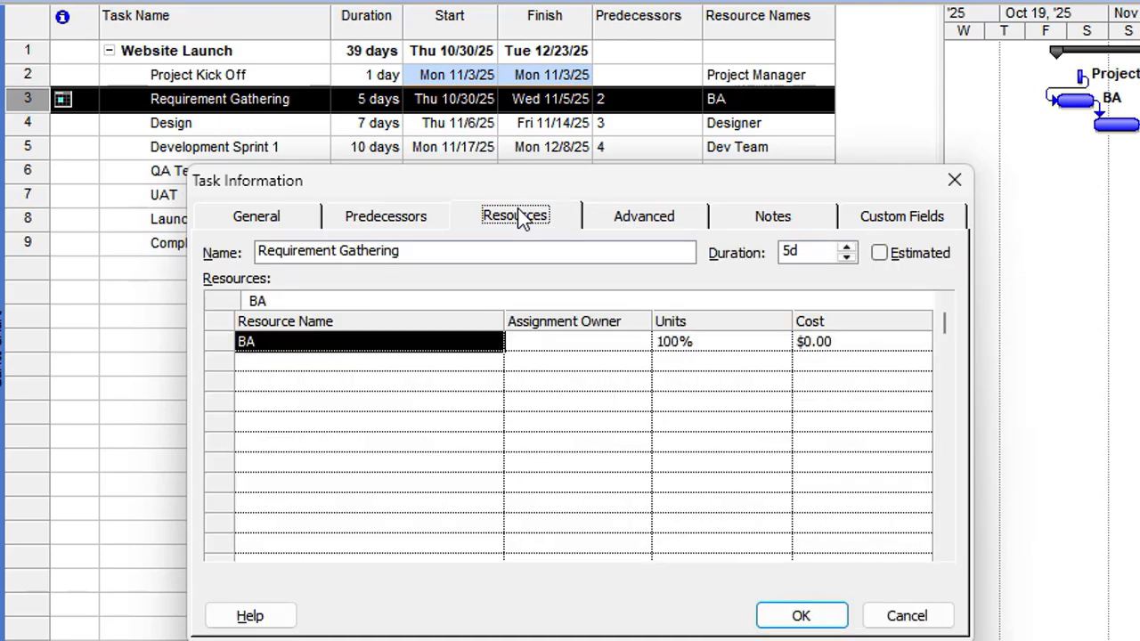
Change Requirement Gathering's constraint to As Soon As Possible and clear its constraint date.
{"action": "left_click", "coordinate": [661, 220]}
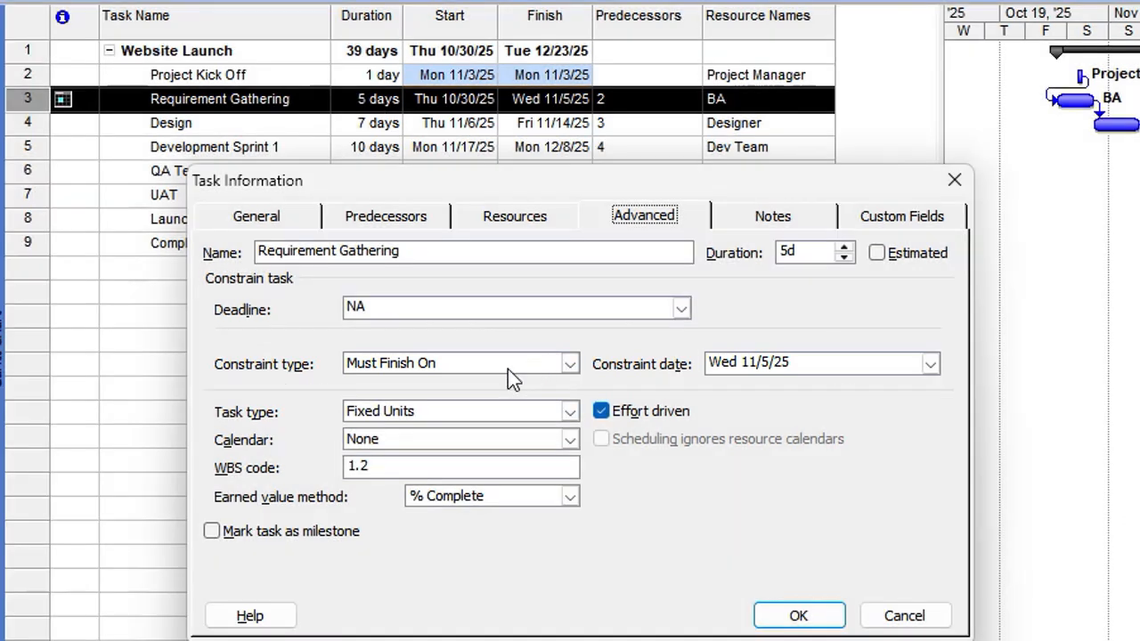
{"action": "left_click", "coordinate": [571, 364]}
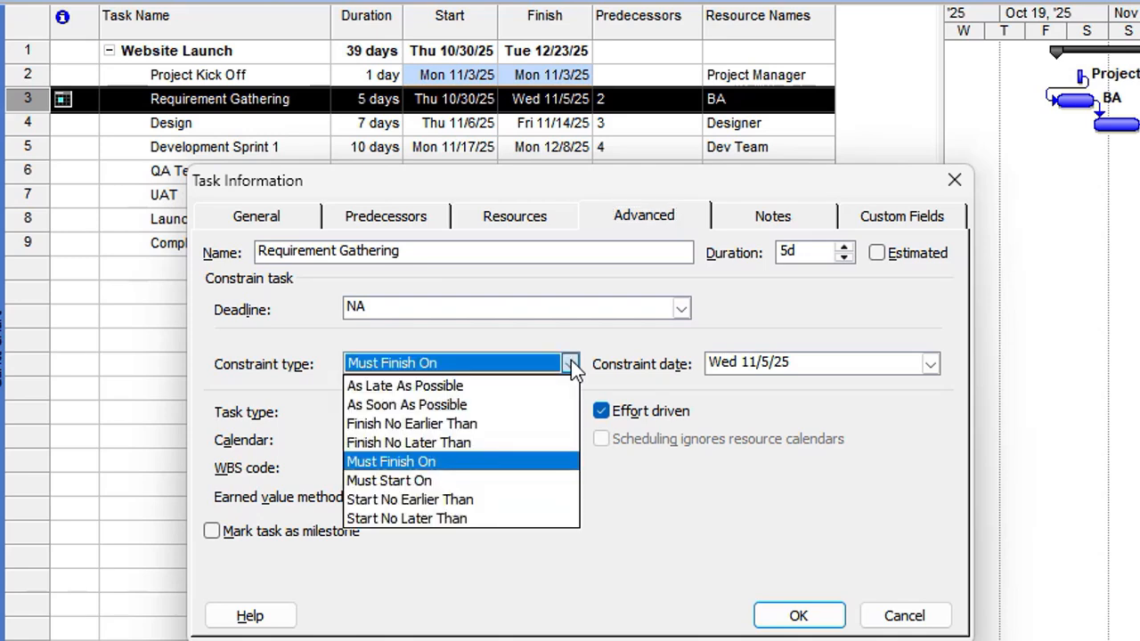
{"action": "left_click", "coordinate": [465, 404]}
{"action": "left_click", "coordinate": [848, 373]}
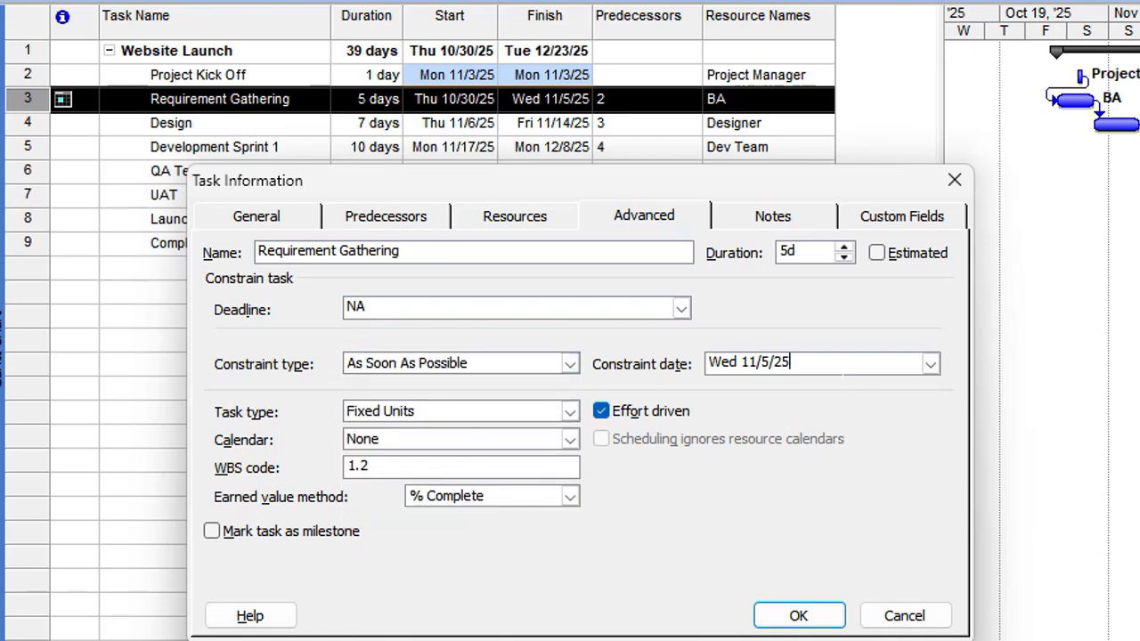
{"action": "key", "text": "BackSpace"}
{"action": "key", "text": "BackSpace"}
{"action": "key", "text": "BackSpace"}
{"action": "key", "text": "BackSpace"}
{"action": "key", "text": "BackSpace"}
{"action": "key", "text": "BackSpace"}
{"action": "key", "text": "BackSpace"}
{"action": "key", "text": "BackSpace"}
{"action": "key", "text": "BackSpace"}
{"action": "key", "text": "BackSpace"}
{"action": "key", "text": "BackSpace"}
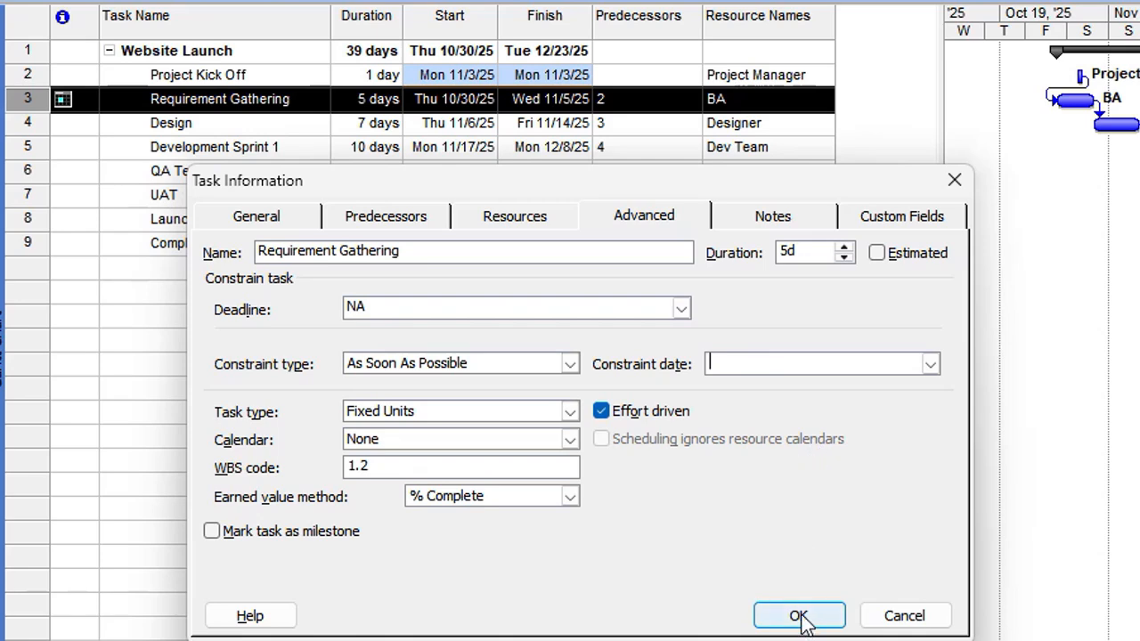
{"action": "left_click", "coordinate": [799, 616]}
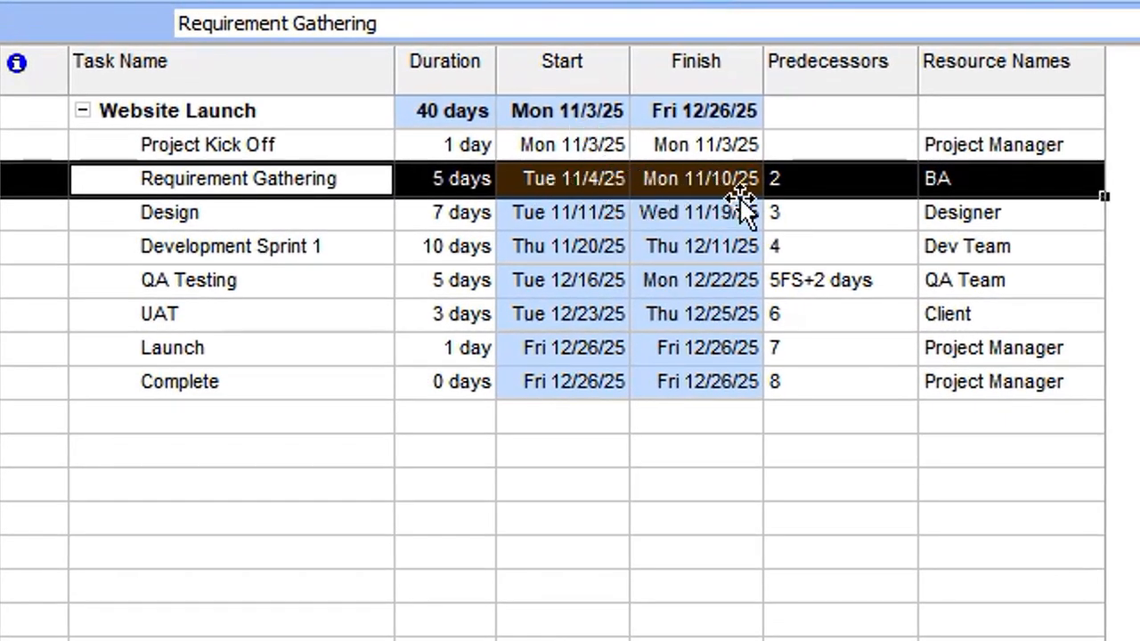
{"action": "left_click", "coordinate": [807, 216]}
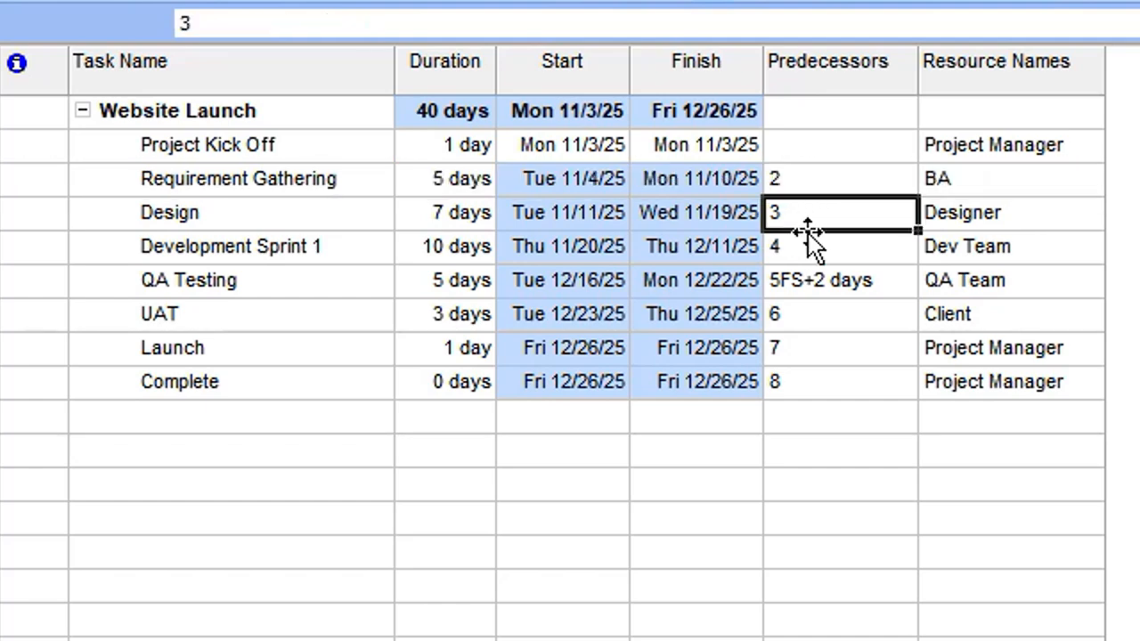
{"action": "left_click", "coordinate": [808, 252]}
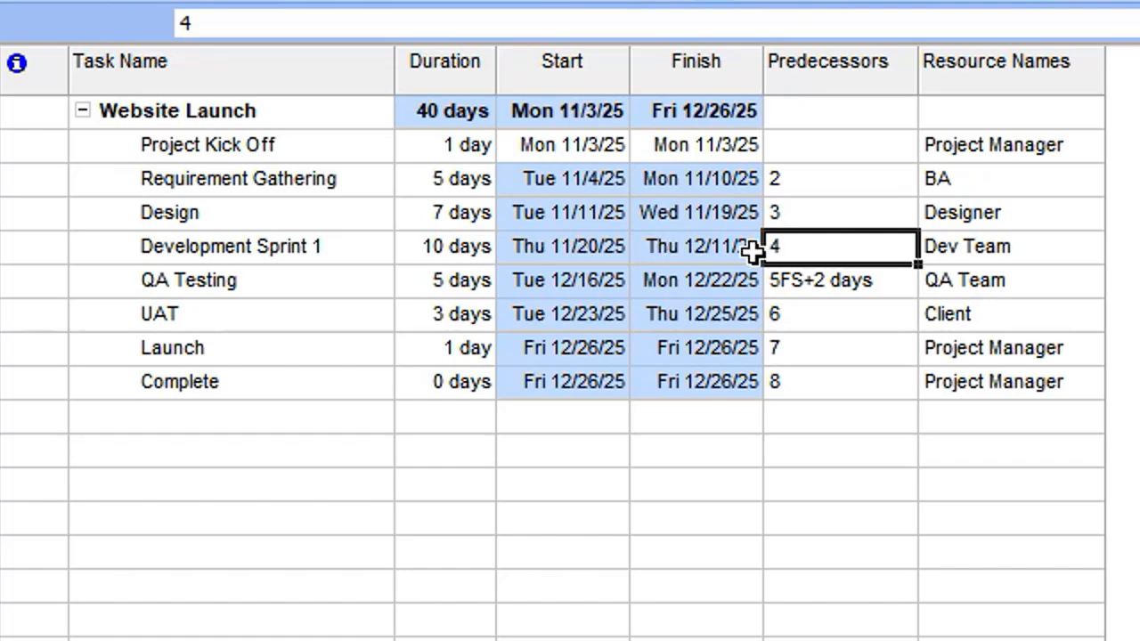
{"action": "left_click", "coordinate": [692, 252]}
{"action": "double_click", "coordinate": [689, 251]}
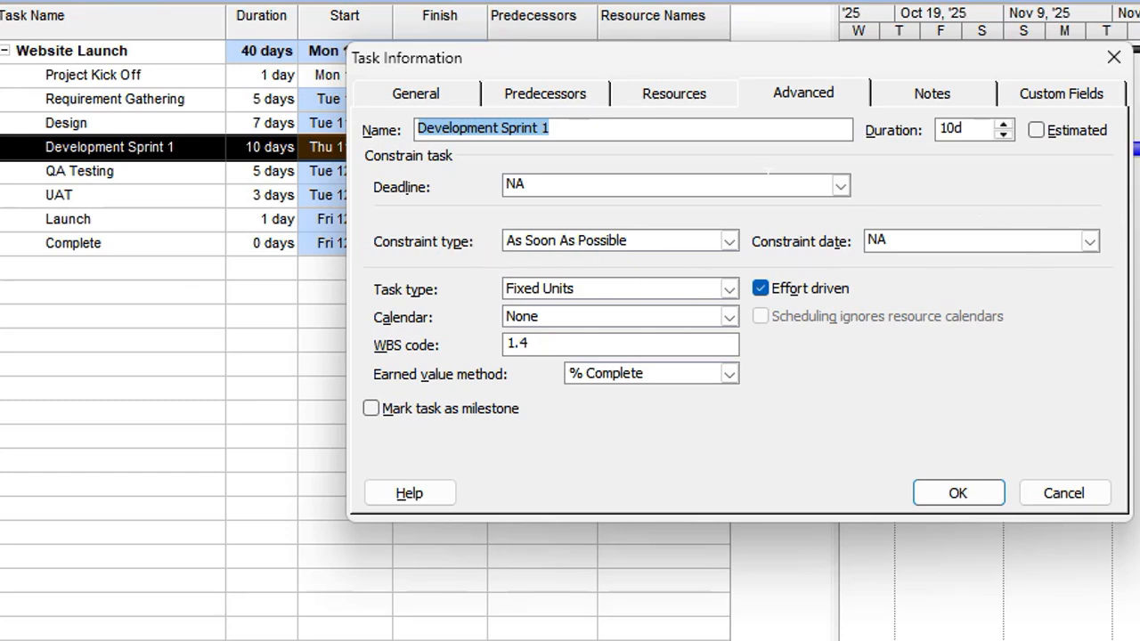
{"action": "left_click", "coordinate": [432, 93]}
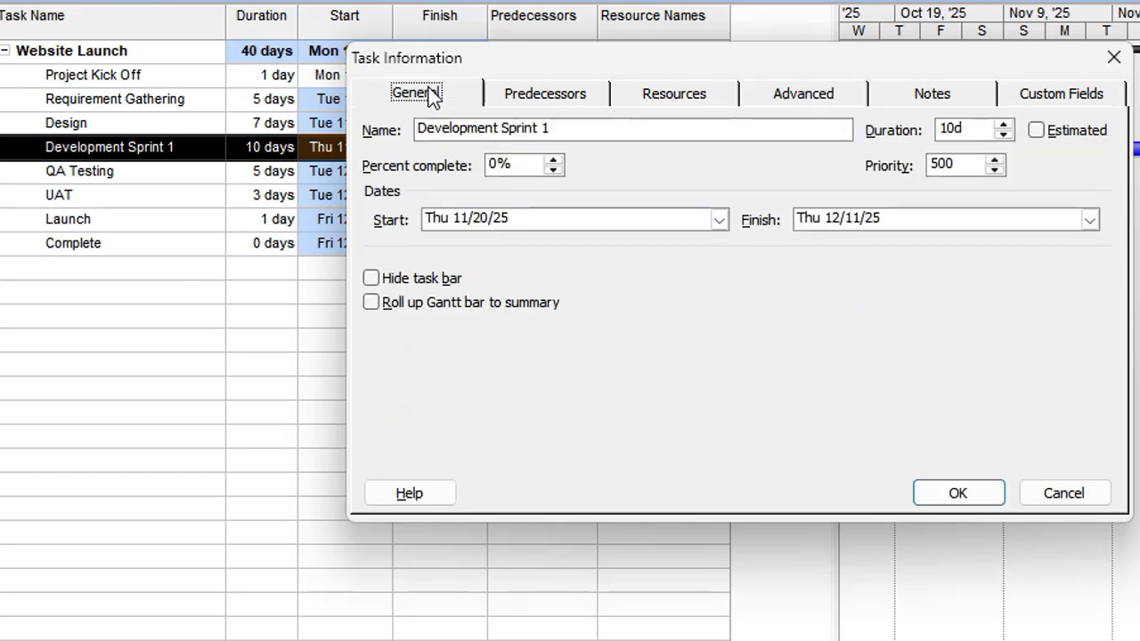
{"action": "left_click", "coordinate": [553, 92]}
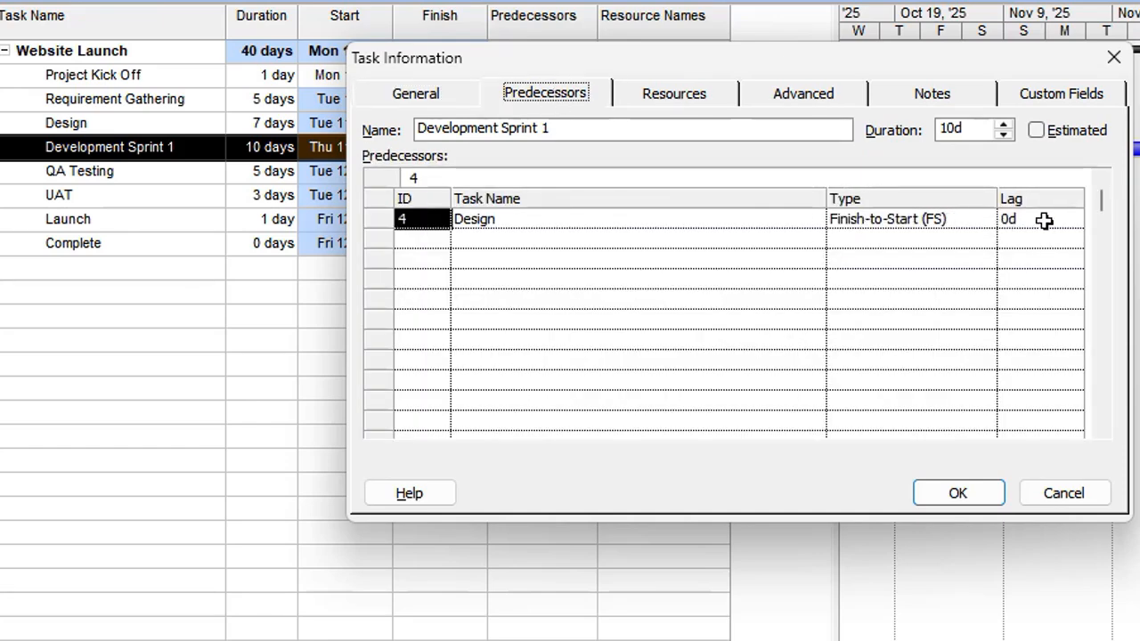
{"action": "left_click", "coordinate": [694, 98]}
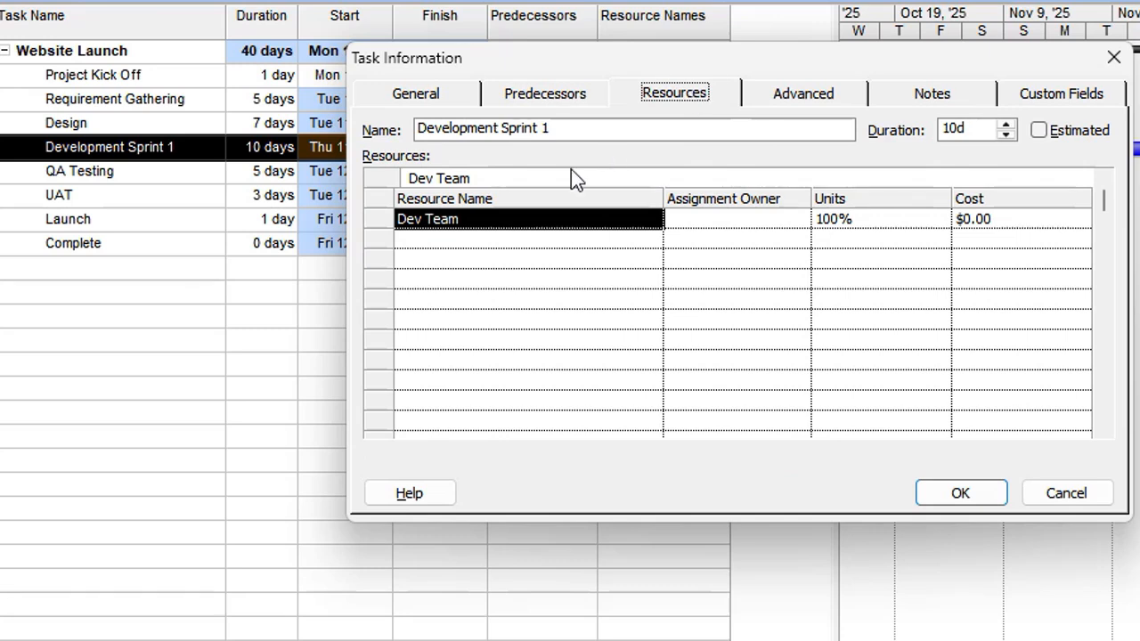
{"action": "left_click", "coordinate": [960, 495]}
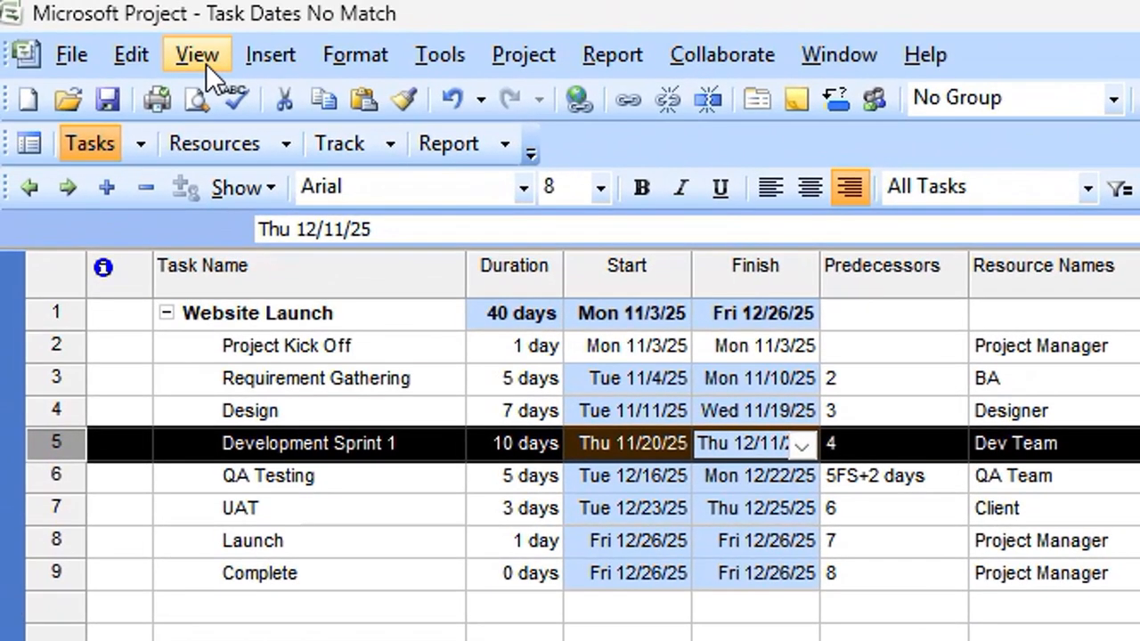
Switch to the Resource Sheet and open Dev Team's Resource Information.
{"action": "left_click", "coordinate": [197, 55]}
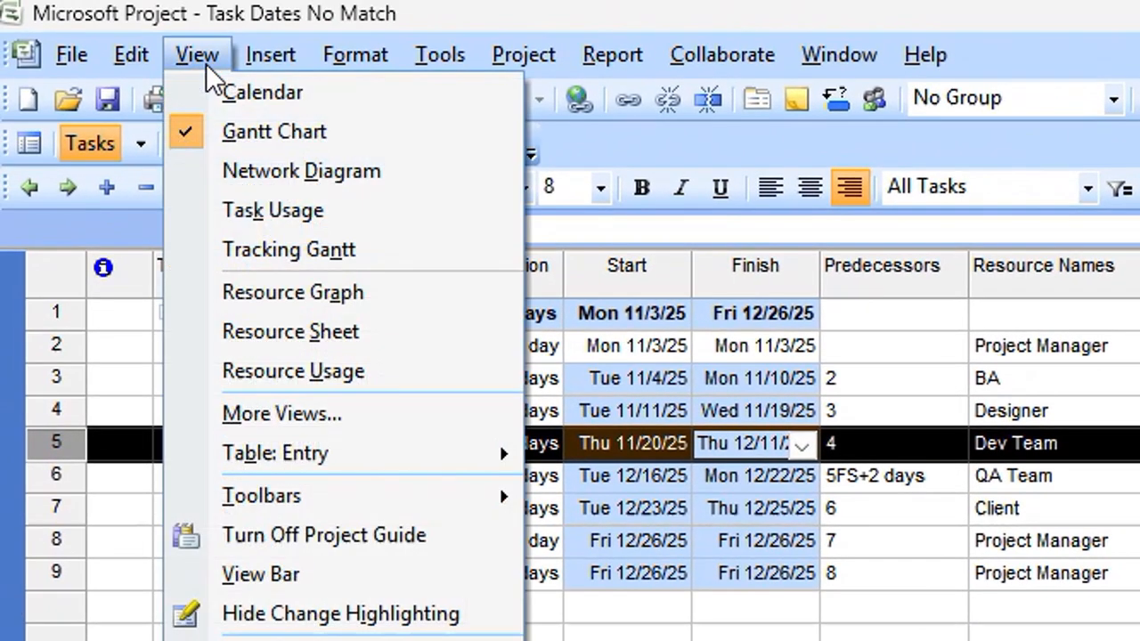
{"action": "left_click", "coordinate": [302, 330]}
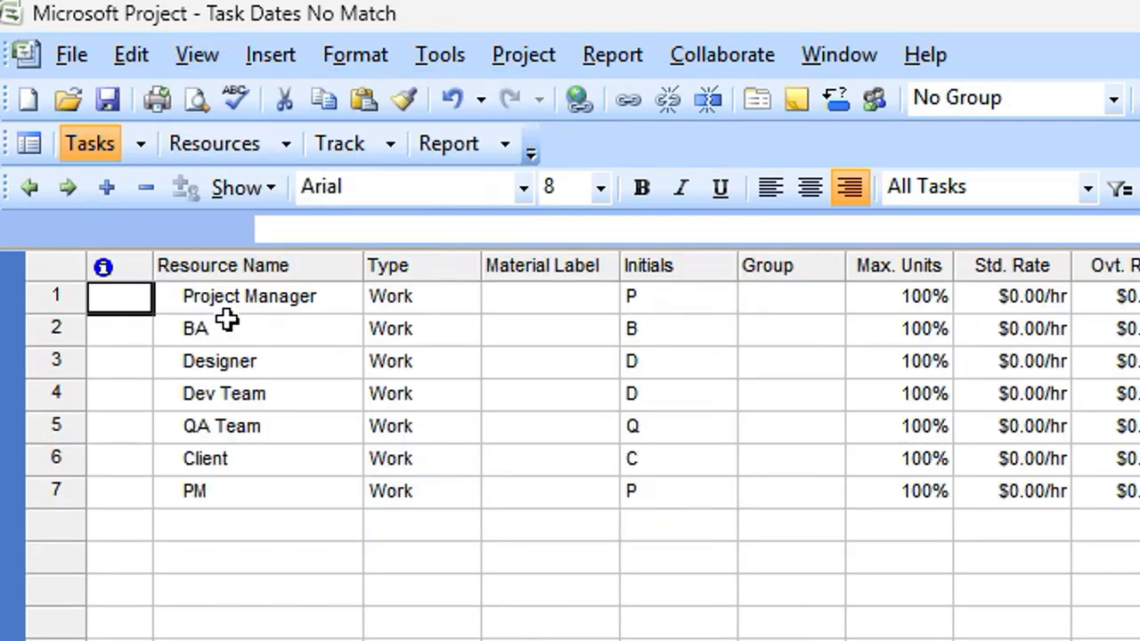
{"action": "double_click", "coordinate": [233, 393]}
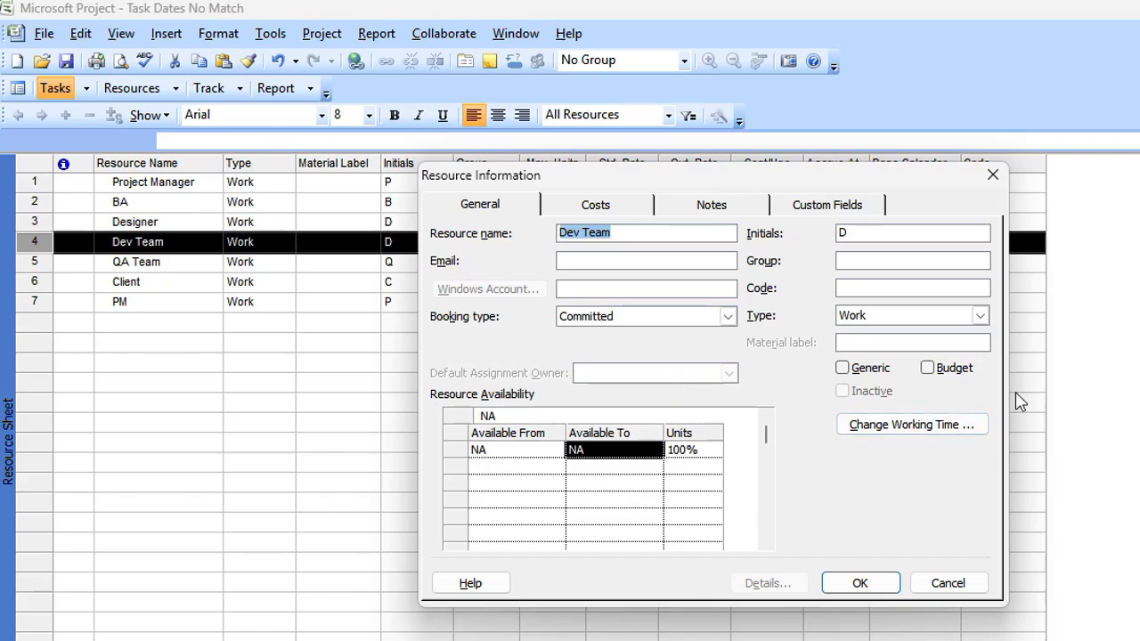
Delete Dev Team's Off Time exception (11/24/2025–12/1/2025) and close both dialogs.
{"action": "left_click", "coordinate": [965, 427]}
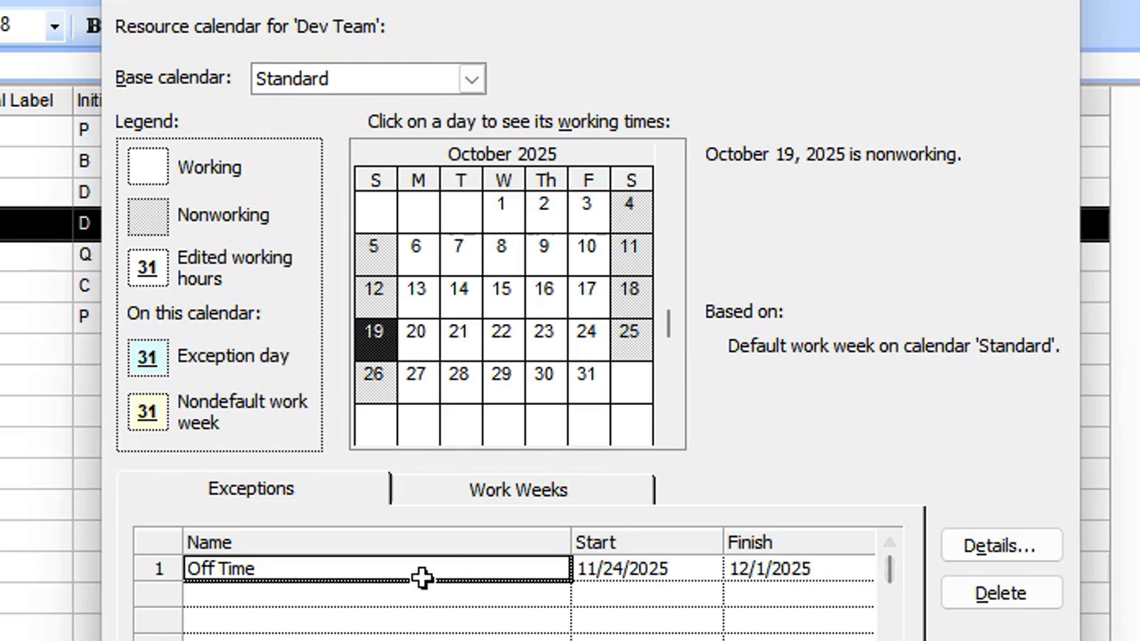
{"action": "left_click", "coordinate": [960, 595]}
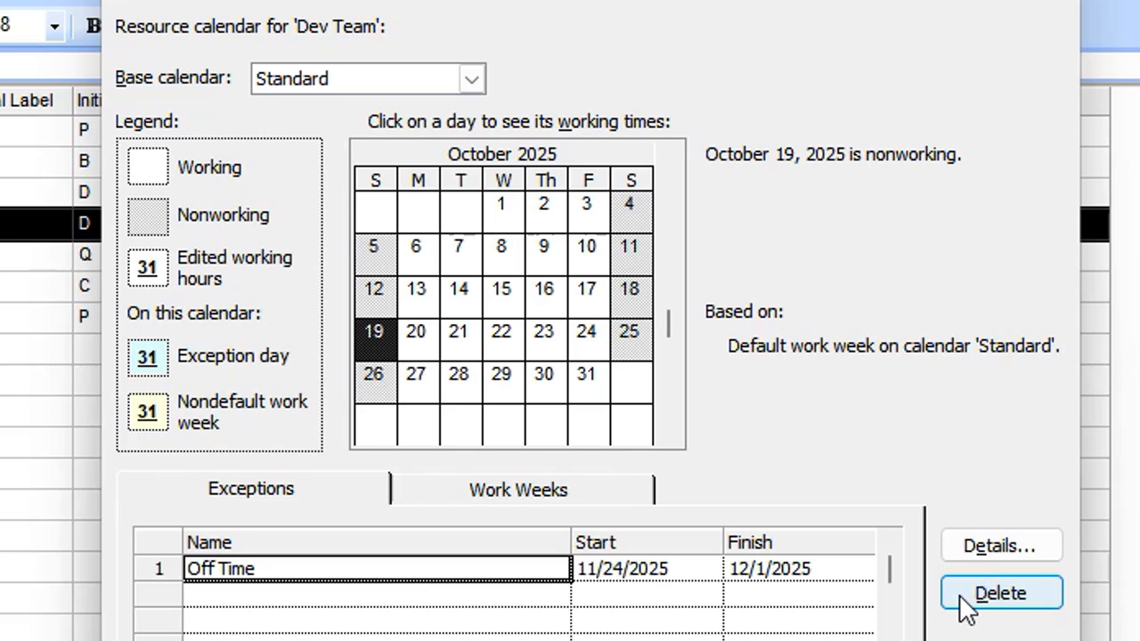
{"action": "left_click", "coordinate": [960, 596]}
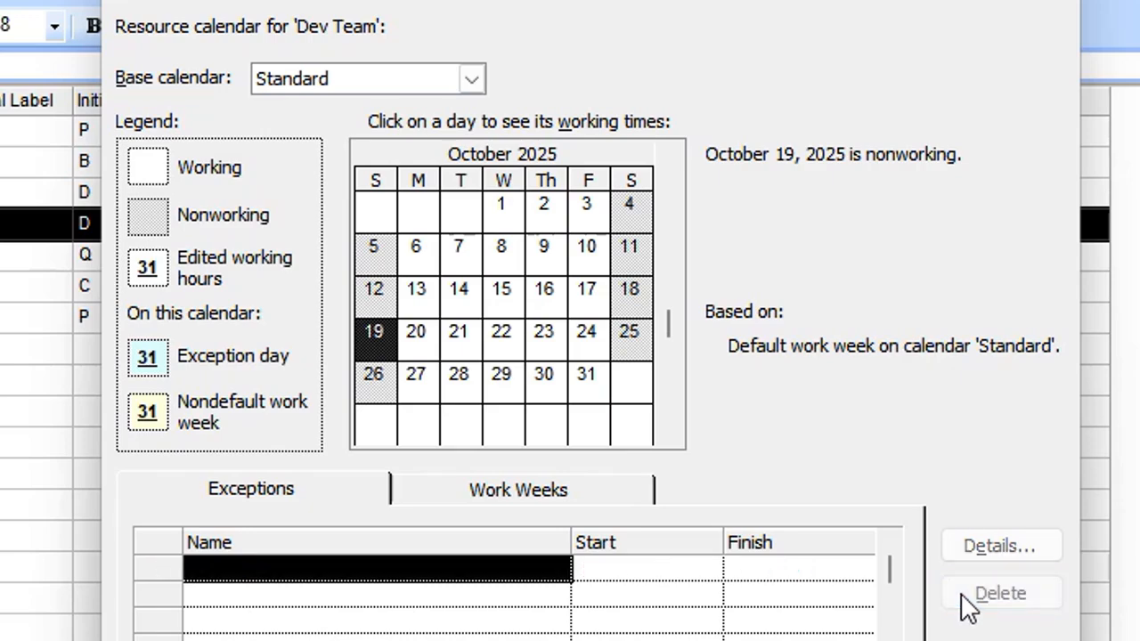
{"action": "key", "text": "Return"}
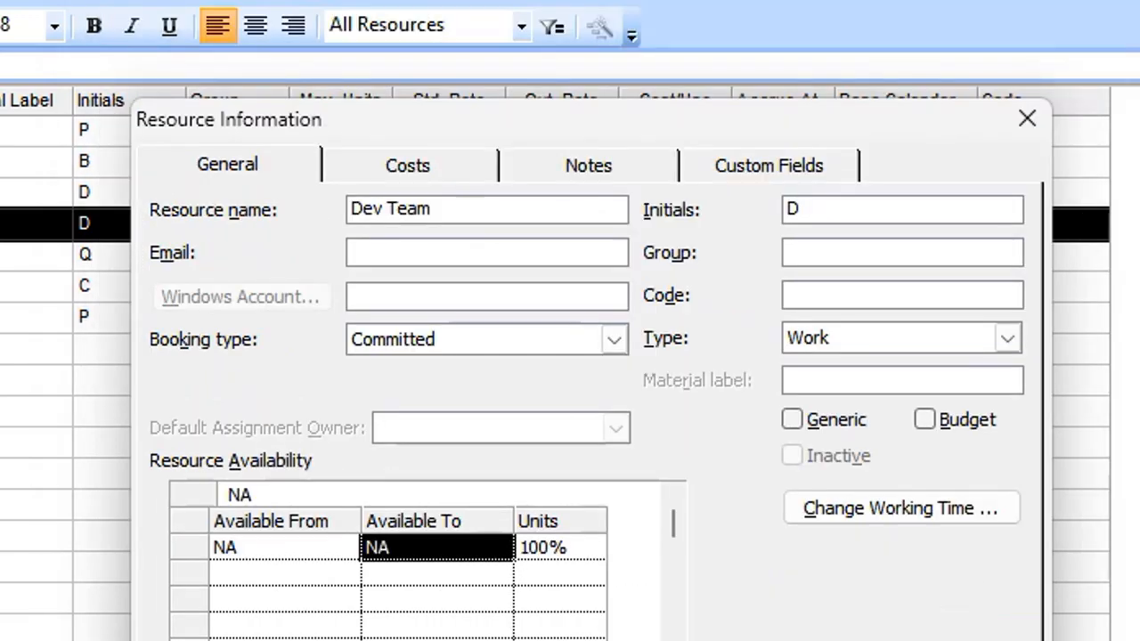
{"action": "key", "text": "Return"}
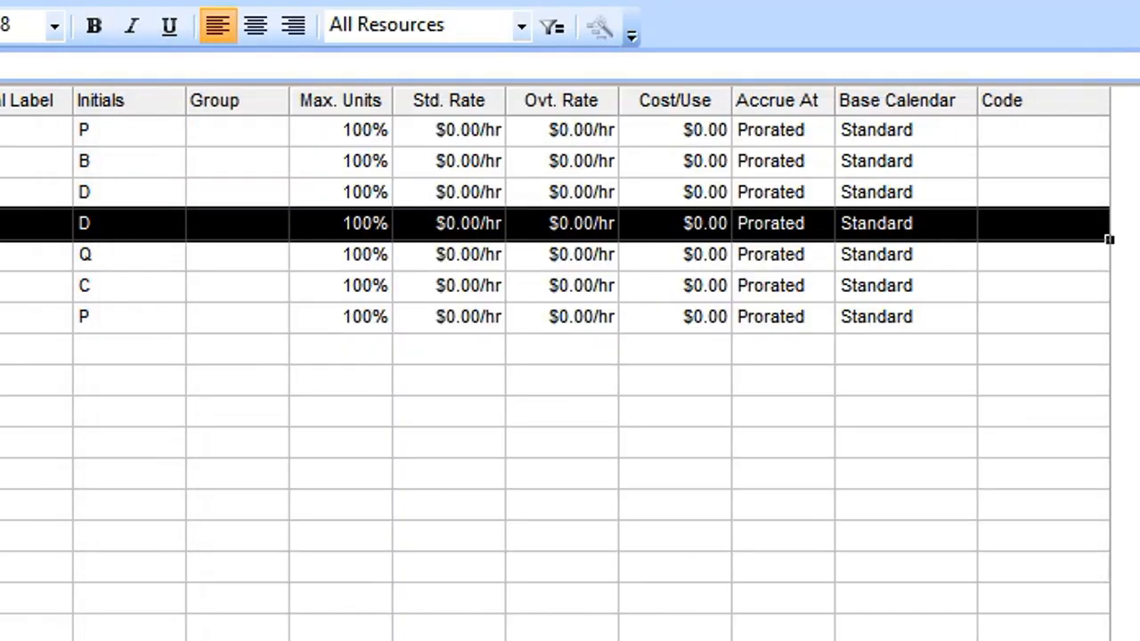
Switch back to the Gantt Chart, where Website Launch now ends Thu 12/18/25.
{"action": "left_click", "coordinate": [64, 17]}
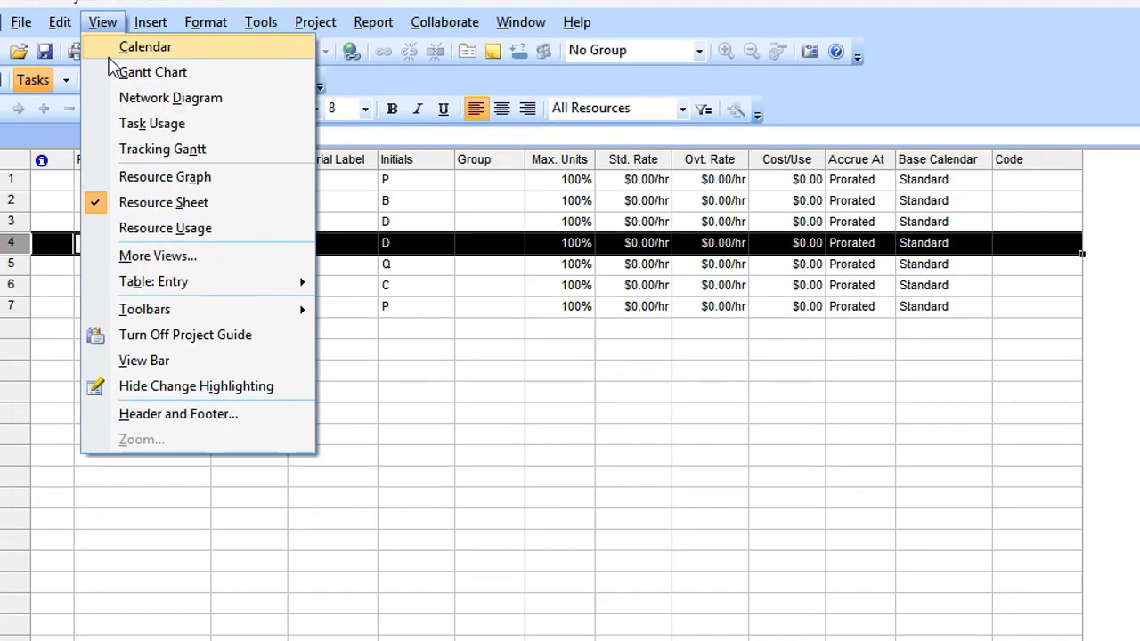
{"action": "left_click", "coordinate": [116, 74]}
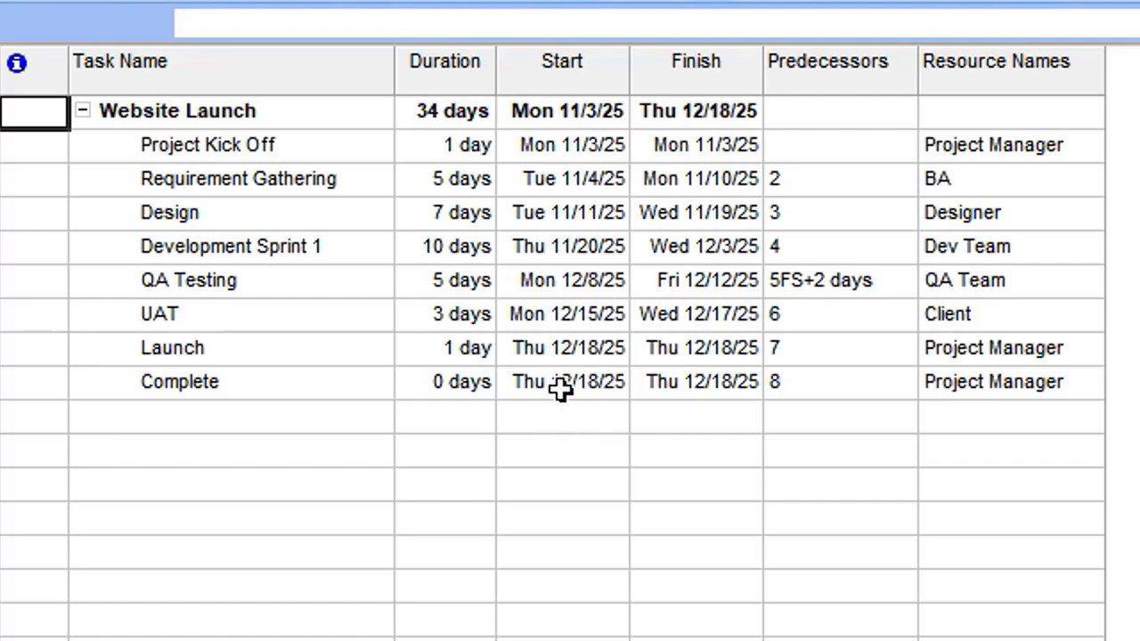
Open QA Testing's details and review its general dates, constraint and resources.
{"action": "double_click", "coordinate": [548, 277]}
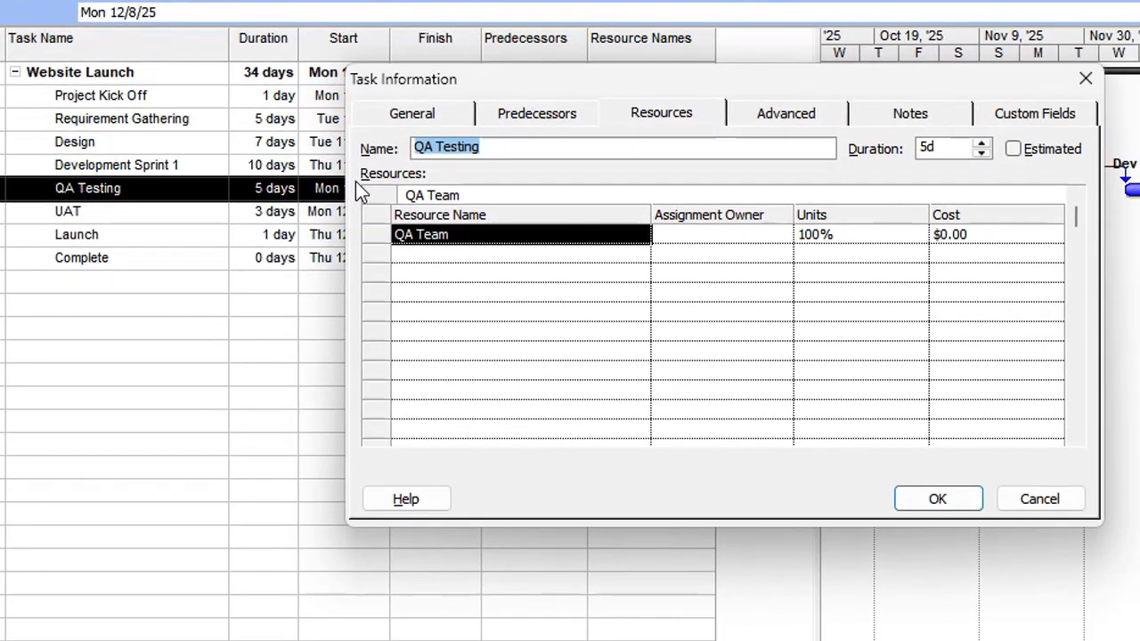
{"action": "left_click", "coordinate": [406, 115]}
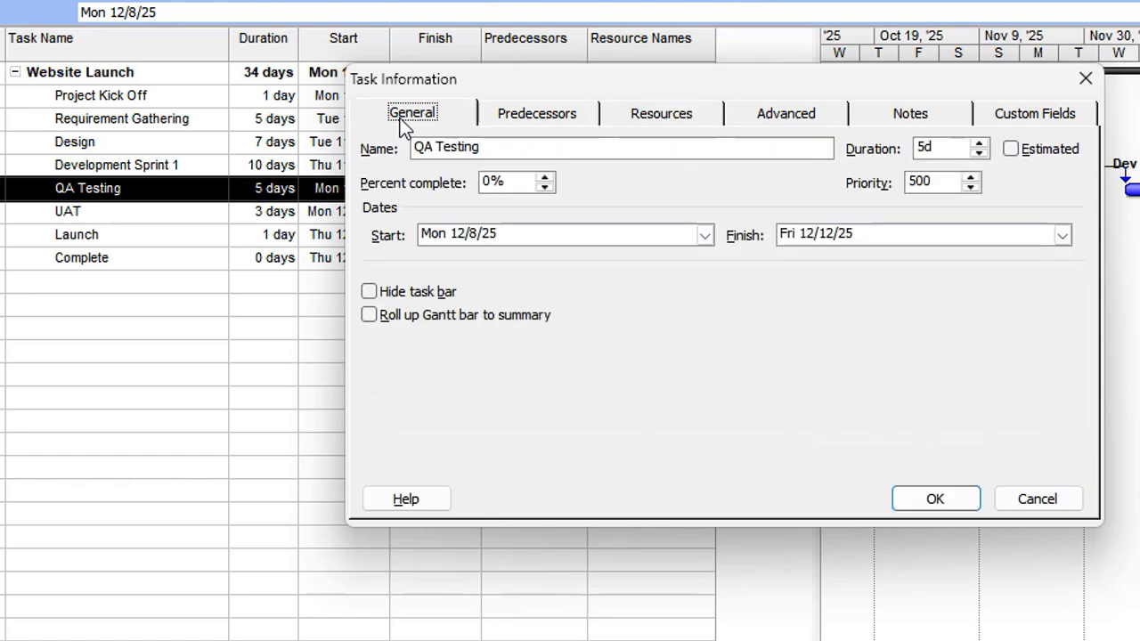
{"action": "left_click", "coordinate": [842, 116]}
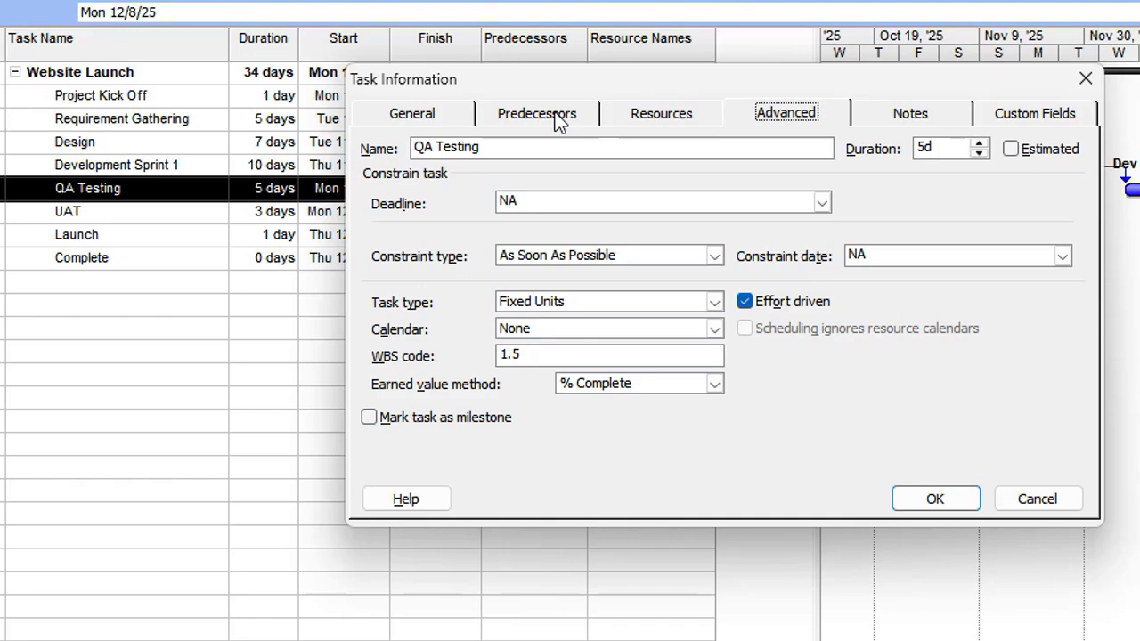
{"action": "left_click", "coordinate": [645, 108]}
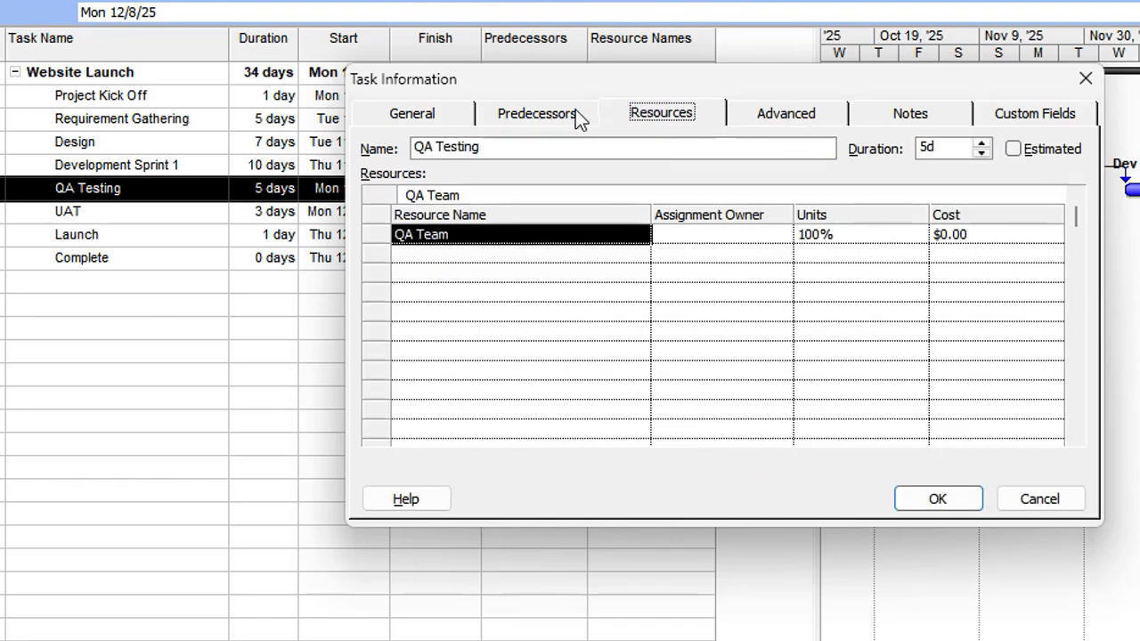
Reduce the lag on QA Testing's Development Sprint 1 link from 2d to 0d.
{"action": "left_click", "coordinate": [554, 123]}
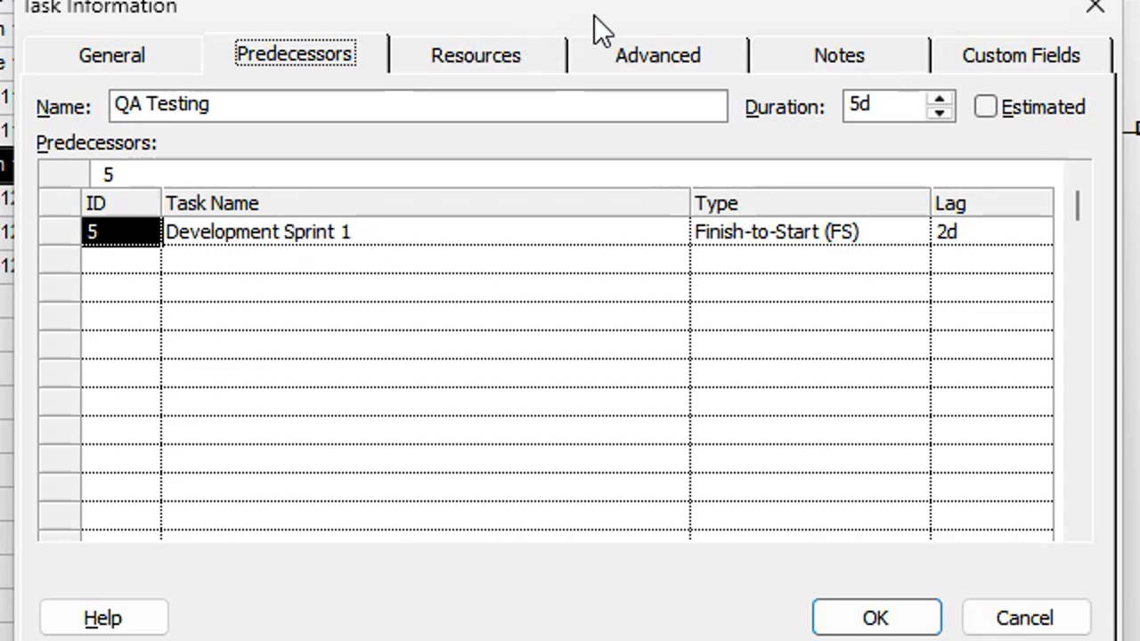
{"action": "left_click", "coordinate": [974, 234]}
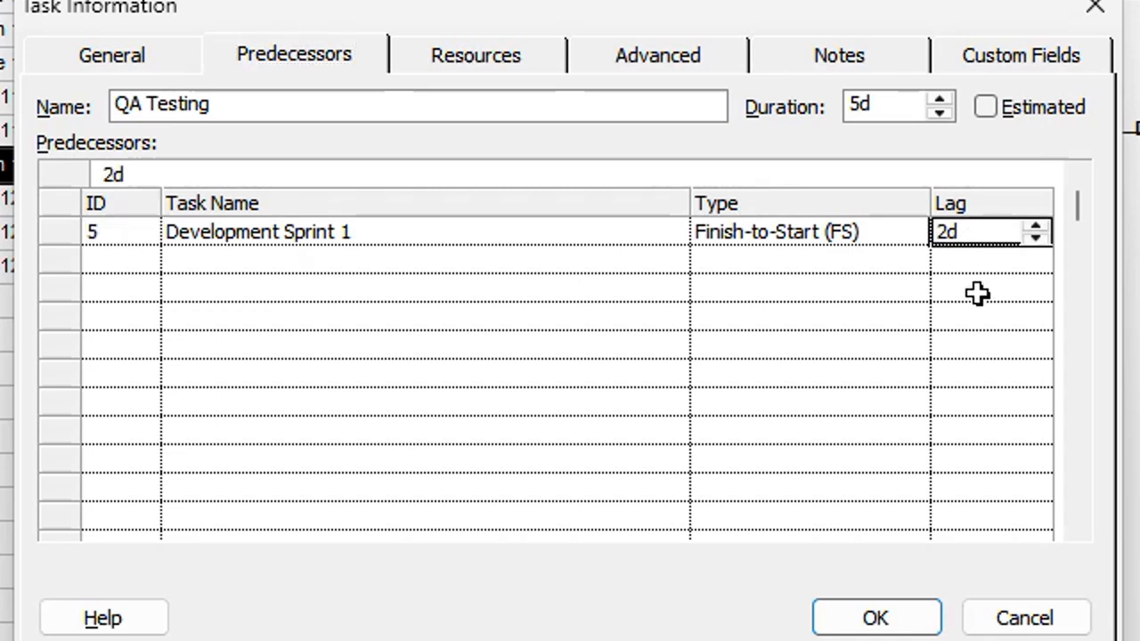
{"action": "left_click", "coordinate": [1035, 239]}
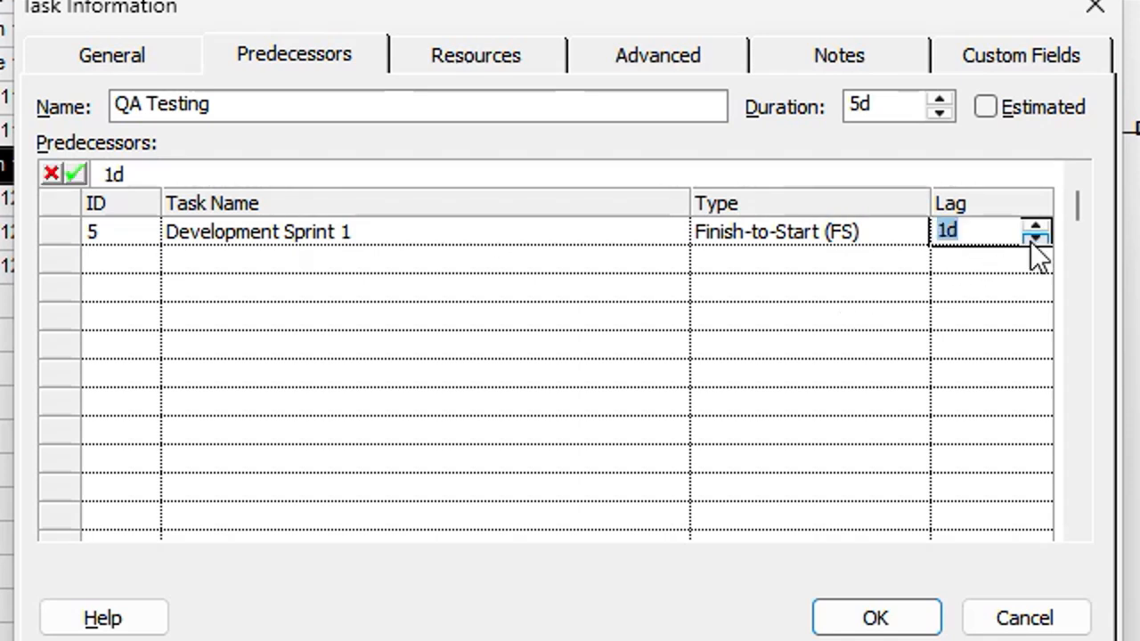
{"action": "left_click", "coordinate": [1033, 239]}
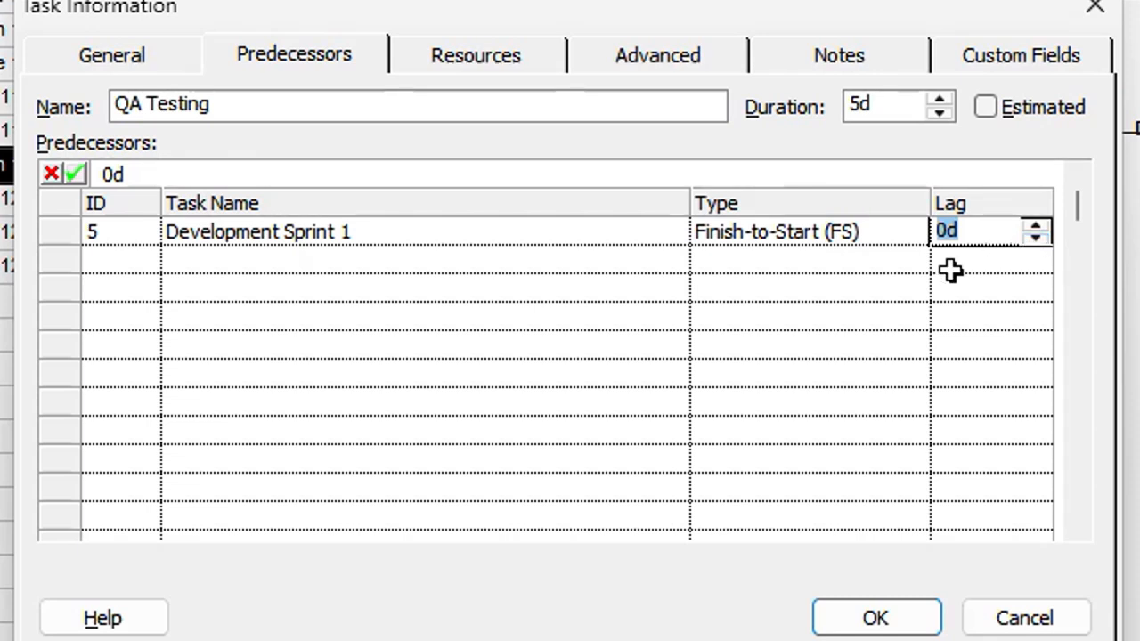
{"action": "left_click", "coordinate": [983, 260]}
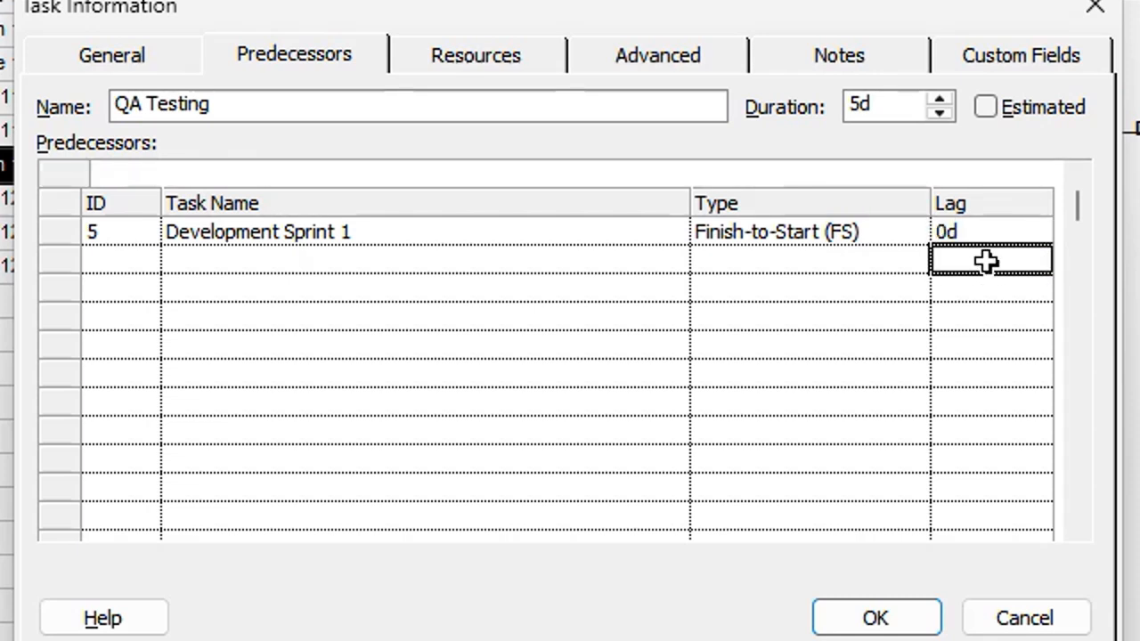
{"action": "left_click", "coordinate": [911, 613]}
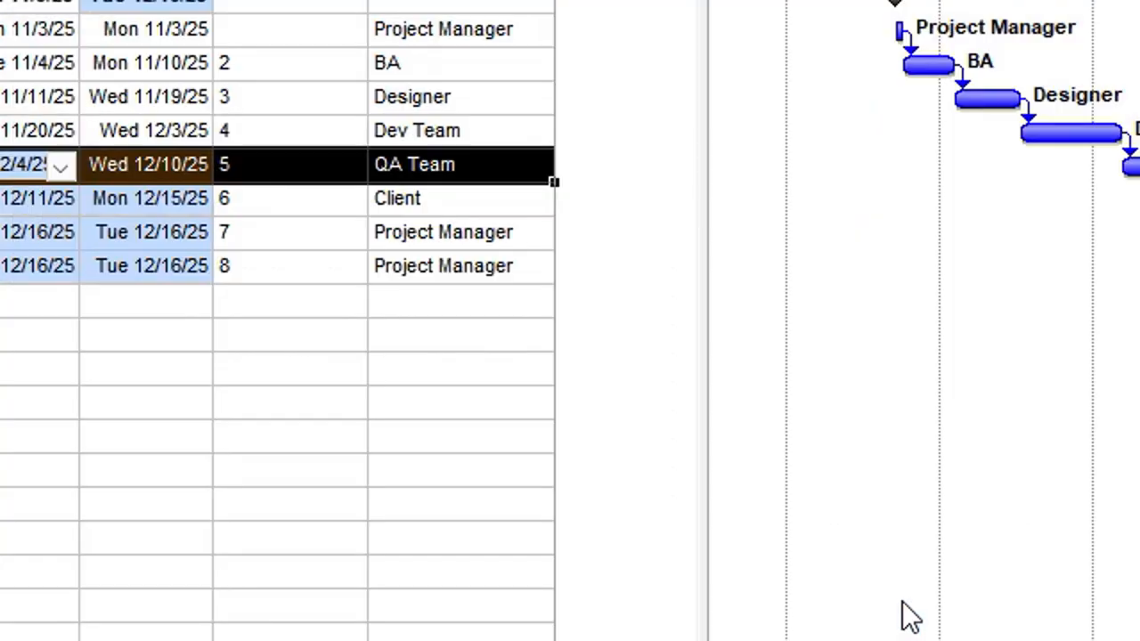
{"action": "left_click", "coordinate": [18, 401]}
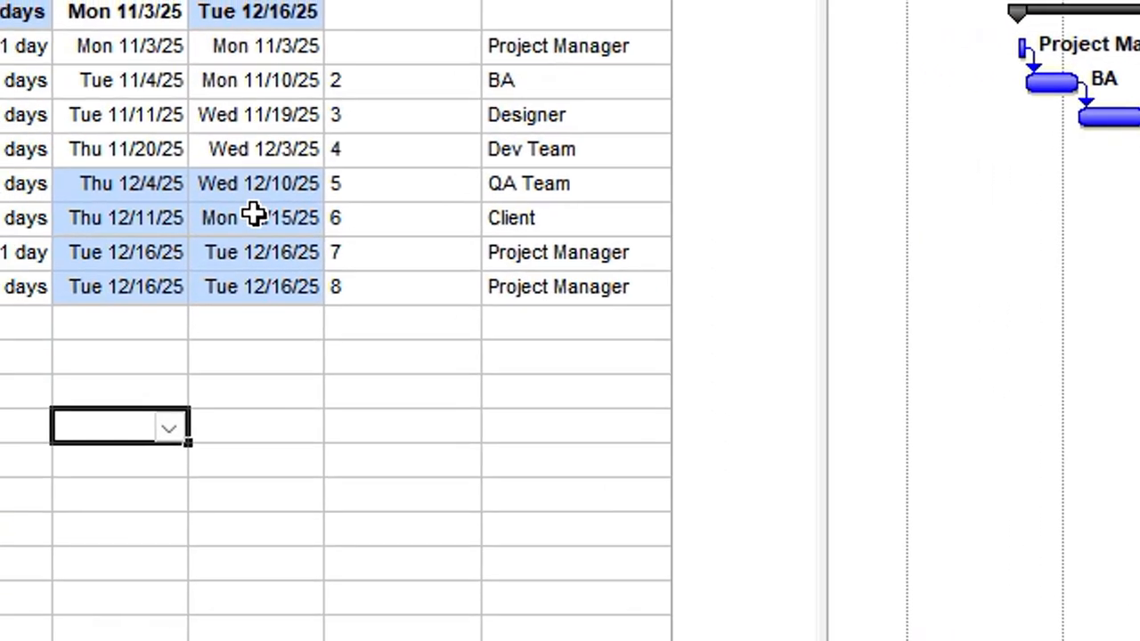